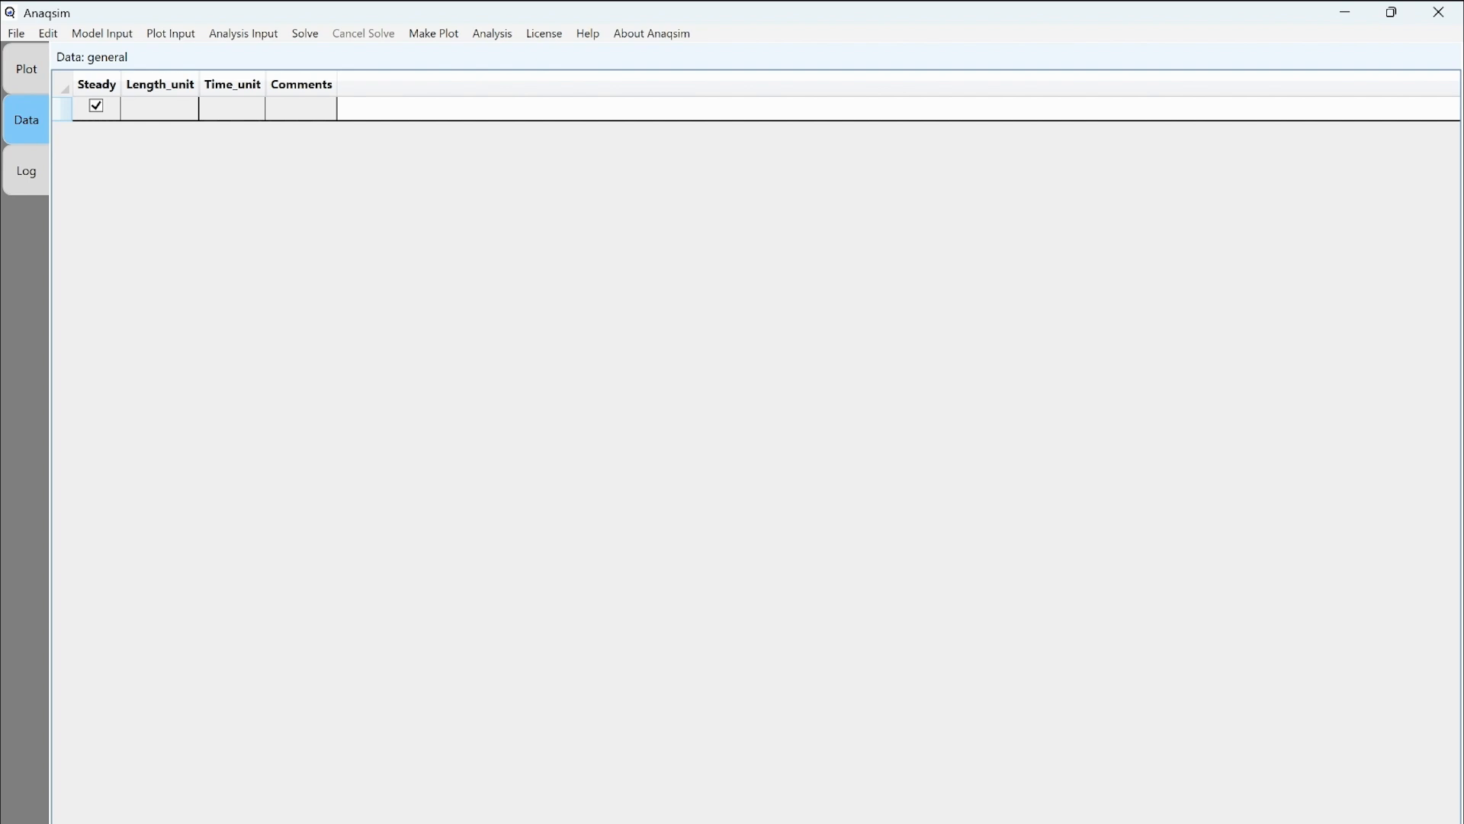
In the general table, set Length_unit to metres and Time_unit to days.
left_click(63, 109)
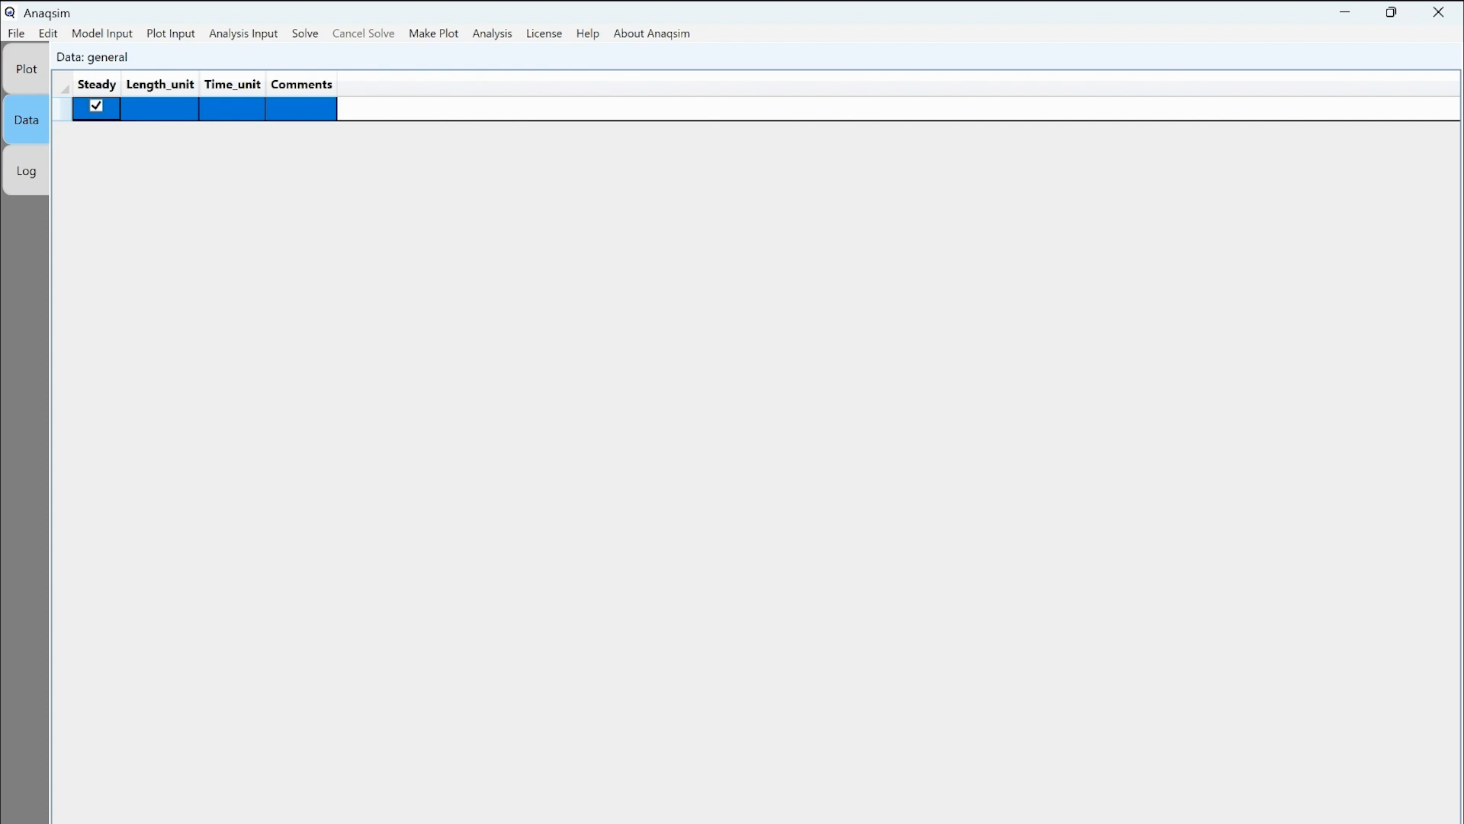
left_click(159, 109)
left_click(159, 109)
type("metres")
key("Tab")
type("days")
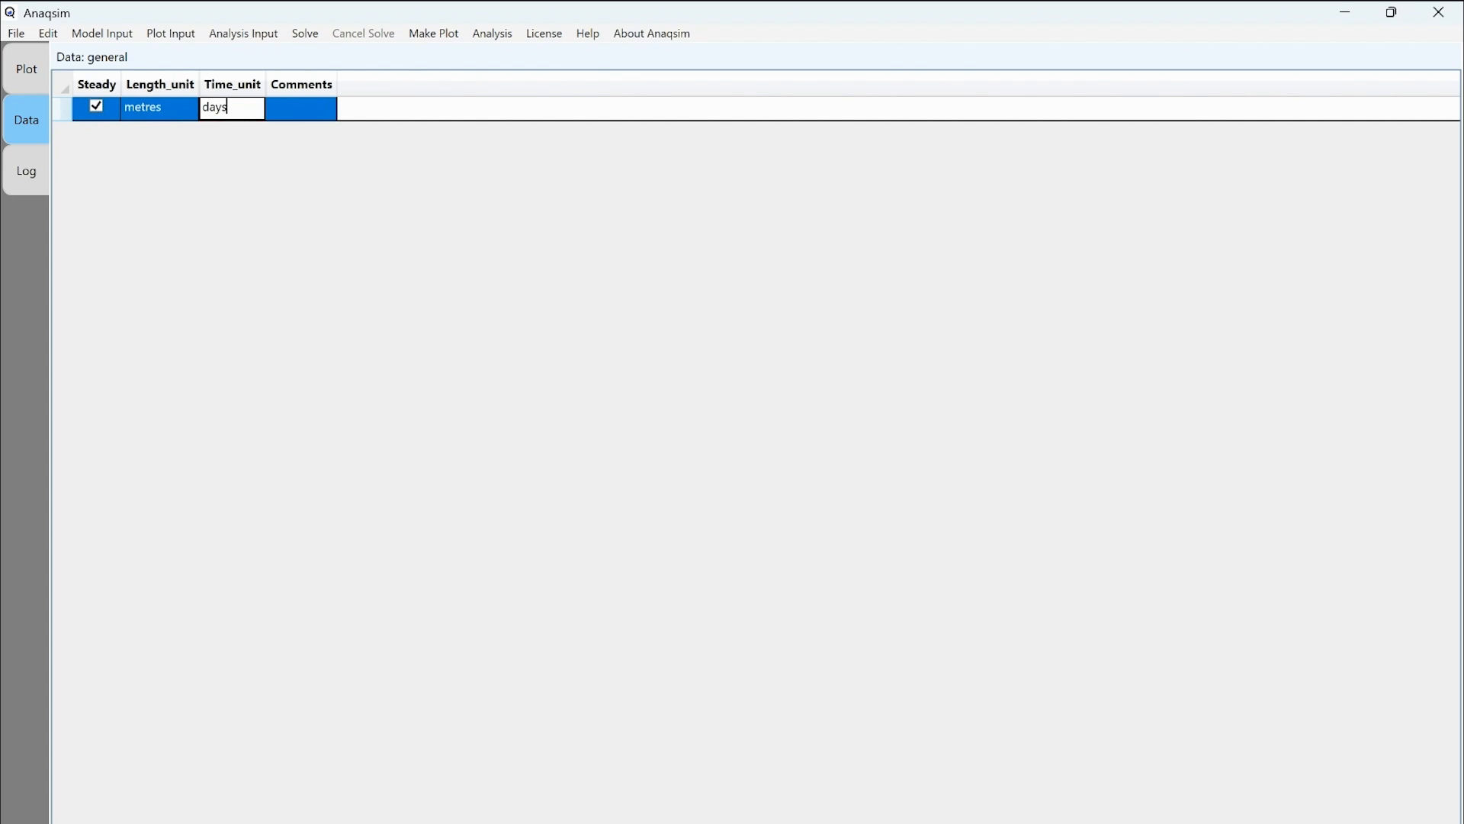
key("Tab")
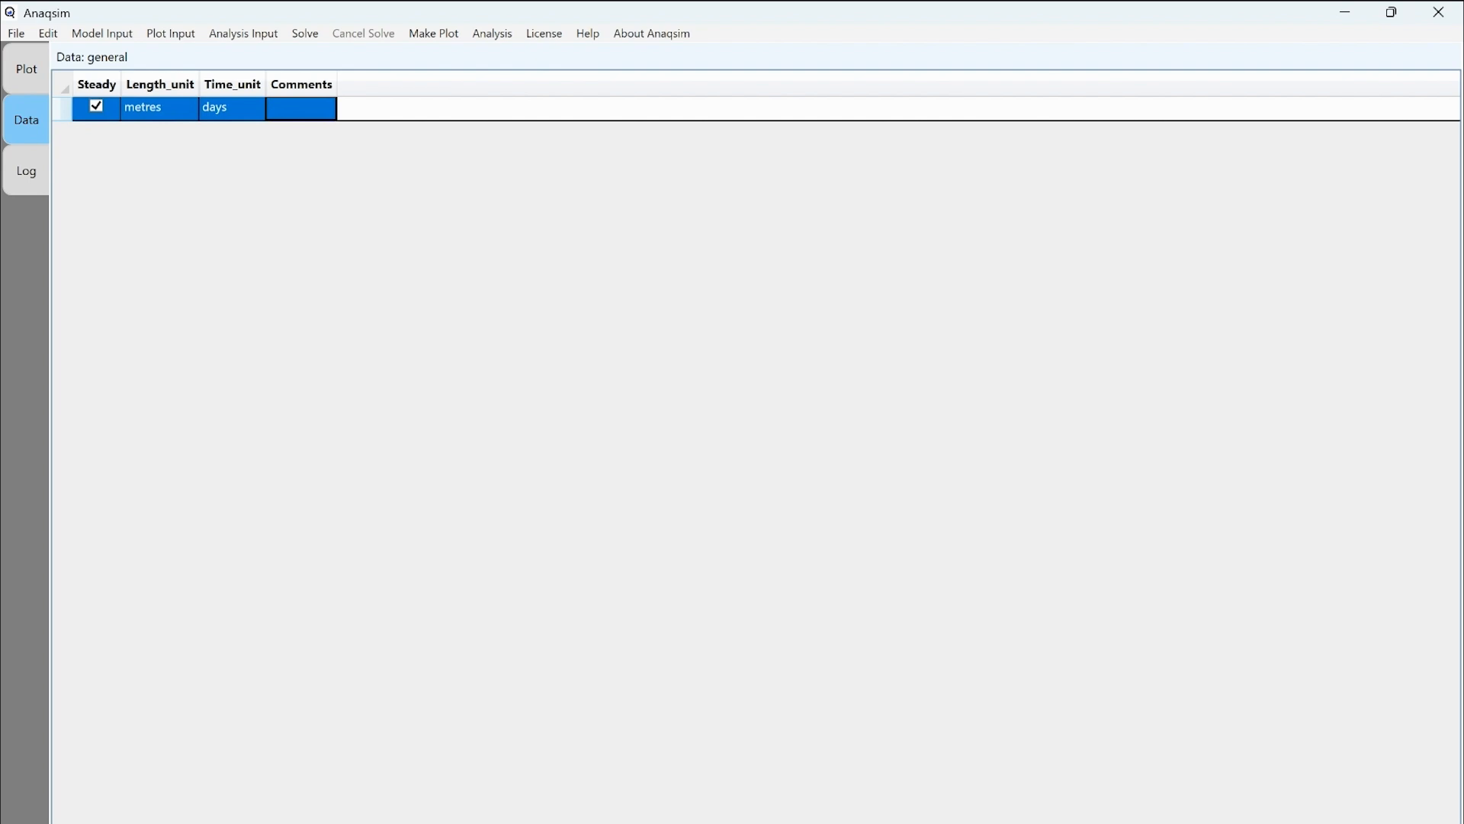
Use Save As to store the model as Tutorial1 in the Downloads folder.
left_click(16, 34)
left_click(61, 101)
left_click(47, 34)
mouse_move(16, 34)
left_click(61, 100)
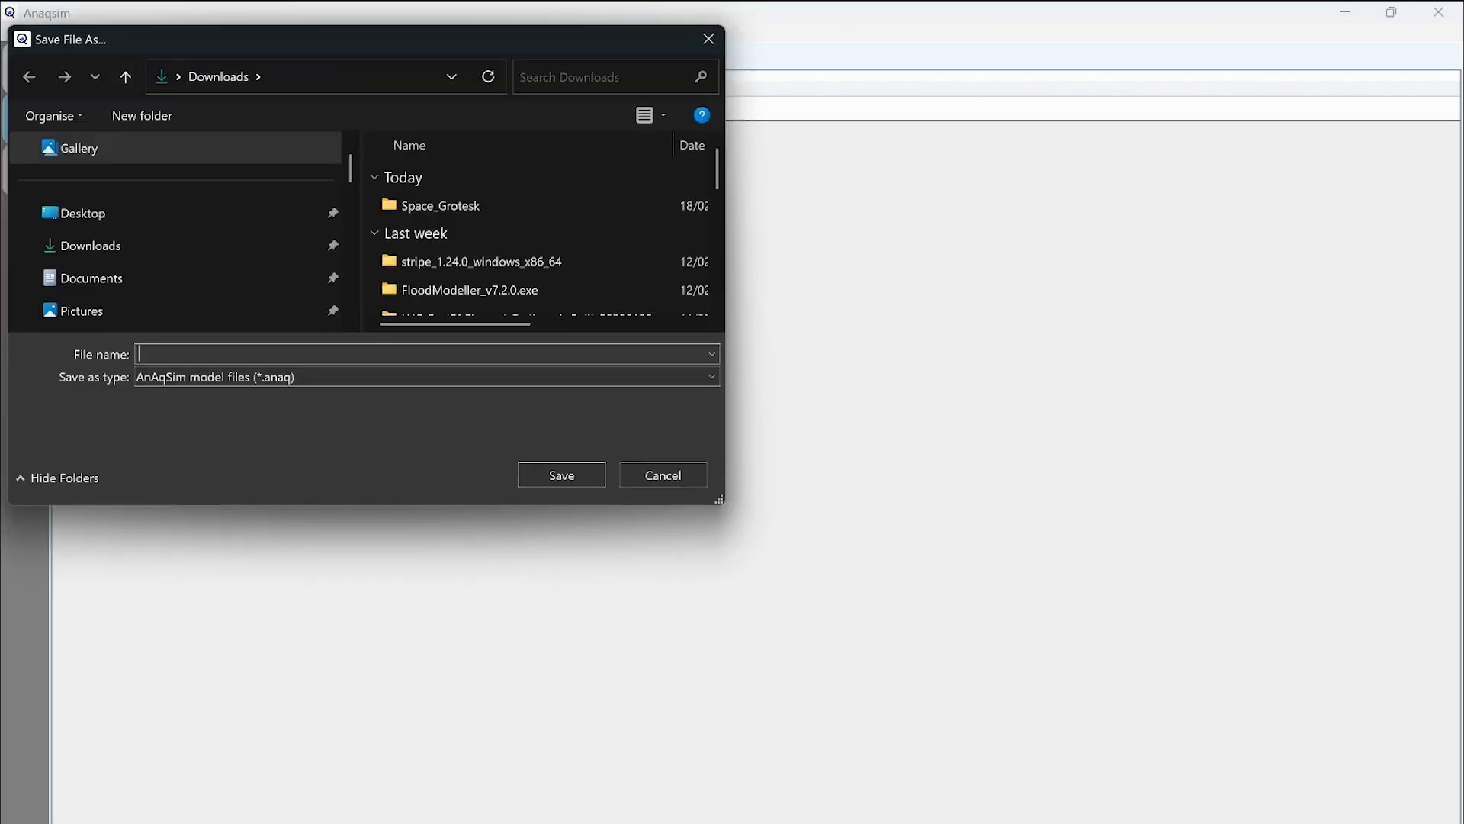
type("Tutorial1")
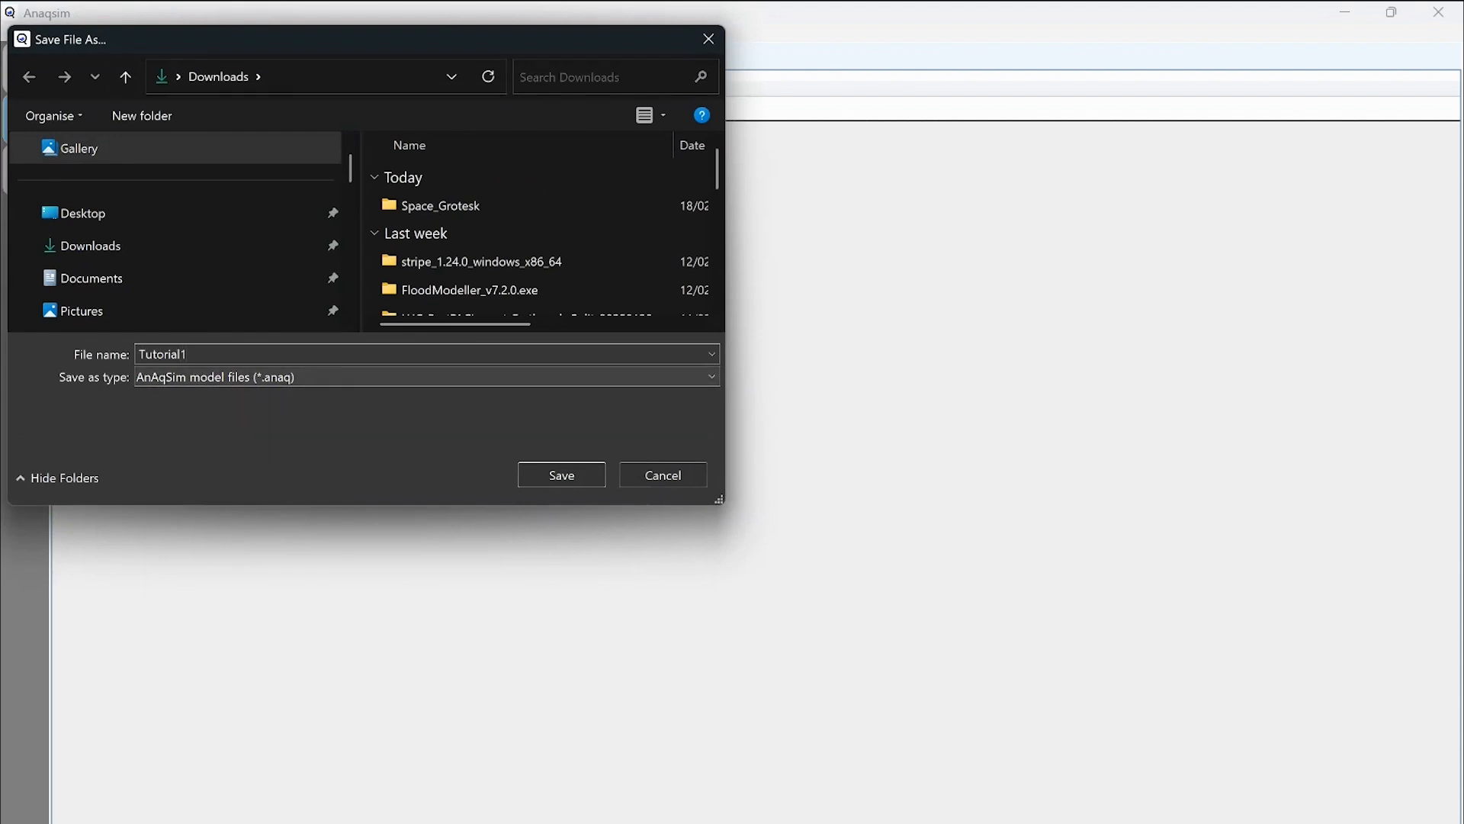
key("Return")
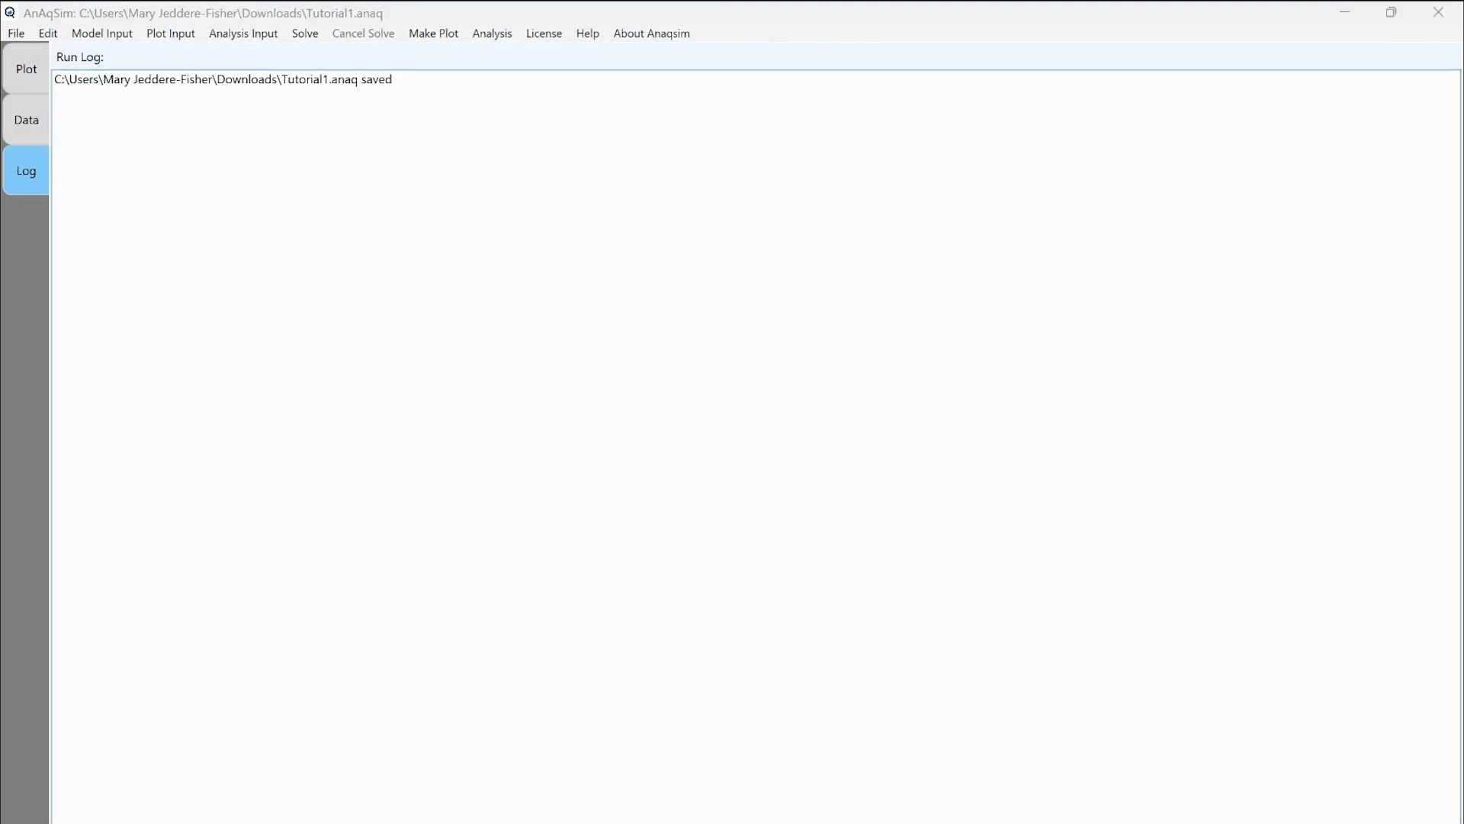
Add a domain row labelled Aquifer of type confined/unconfined in the Confined and/or Unconfined table.
left_click(102, 33)
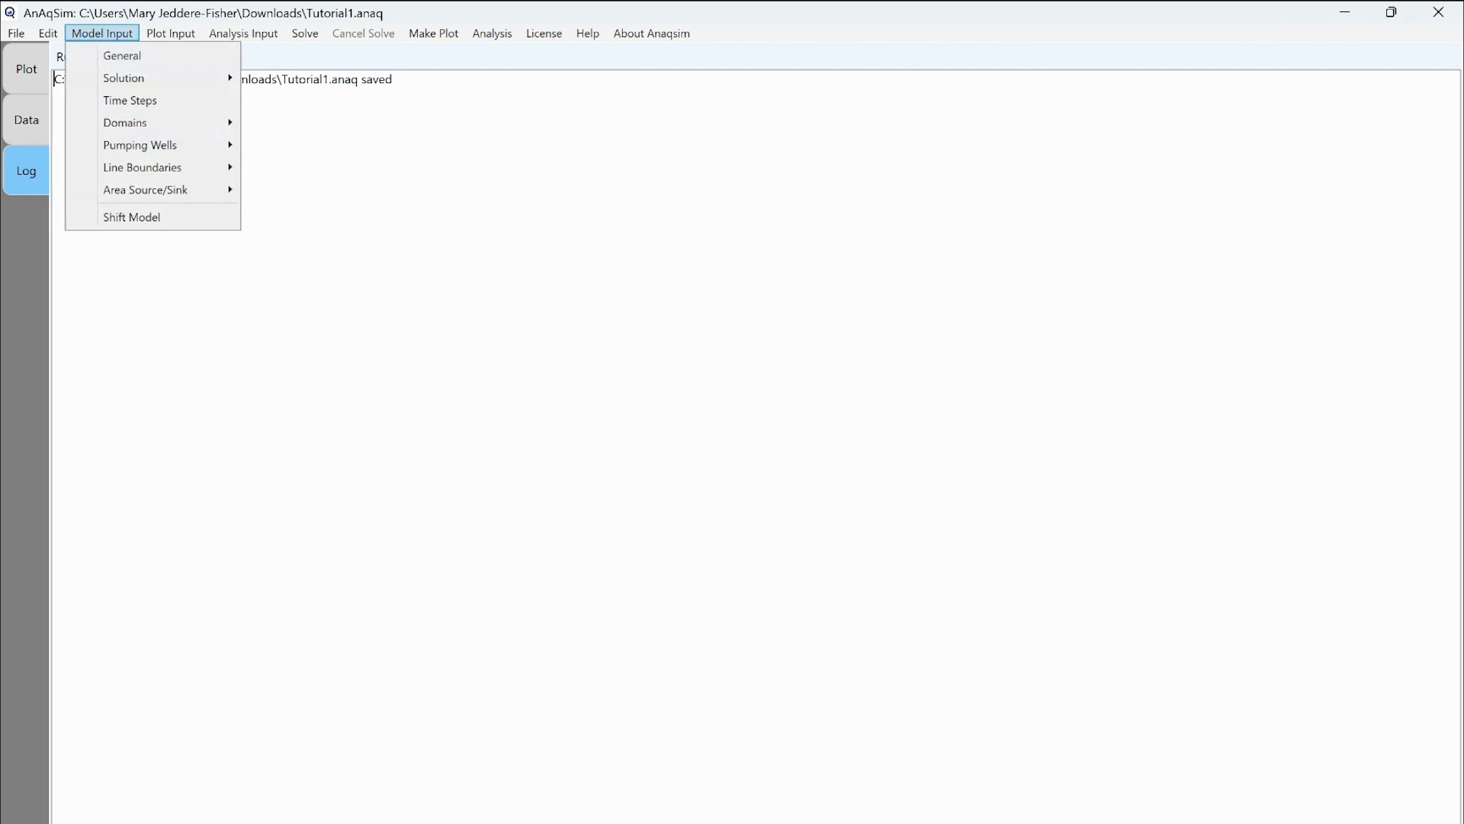
mouse_move(152, 123)
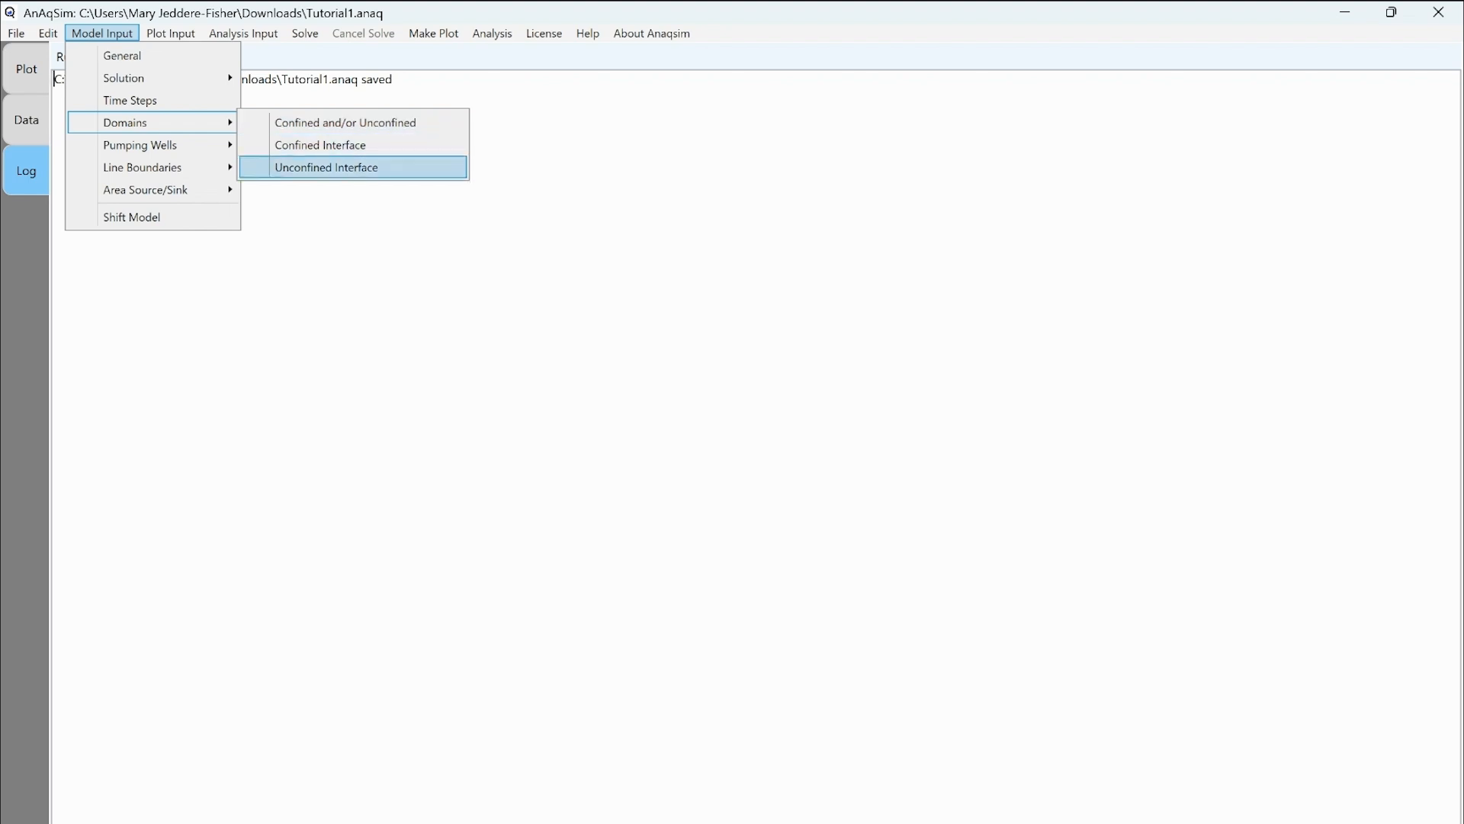
key("Return")
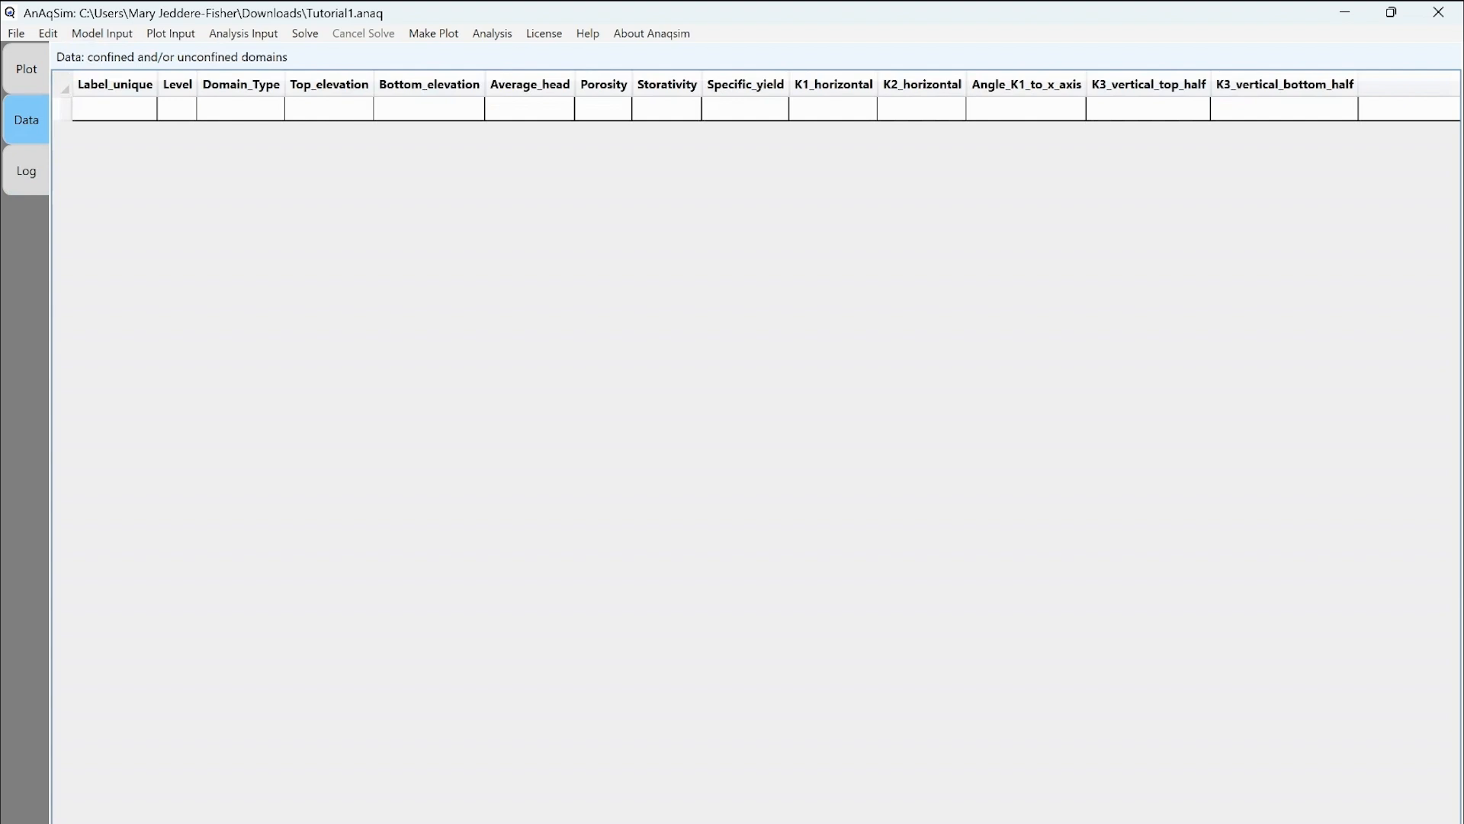
double_click(115, 108)
type("Aquifer")
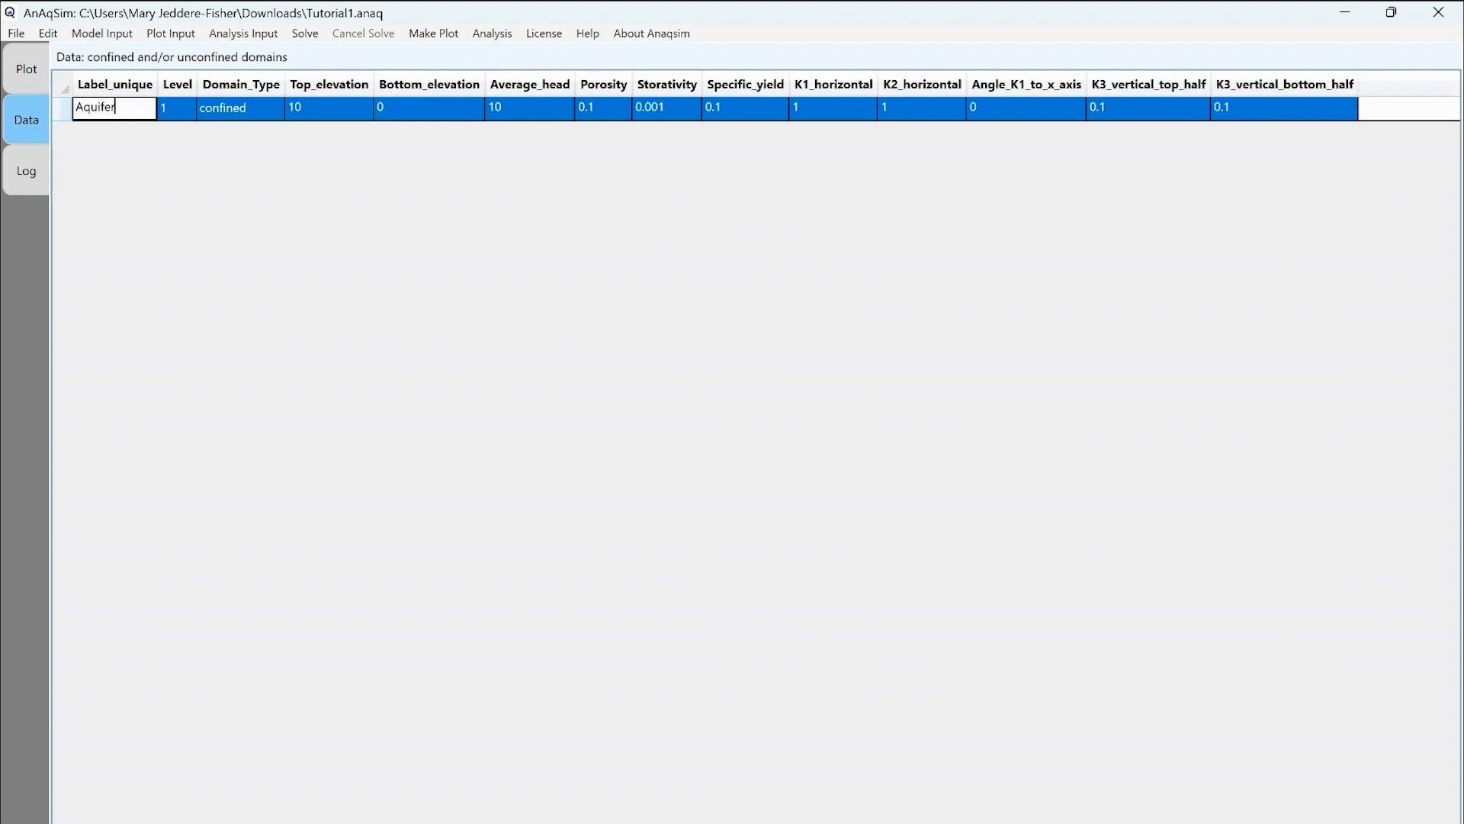
key("Tab")
left_click(244, 109)
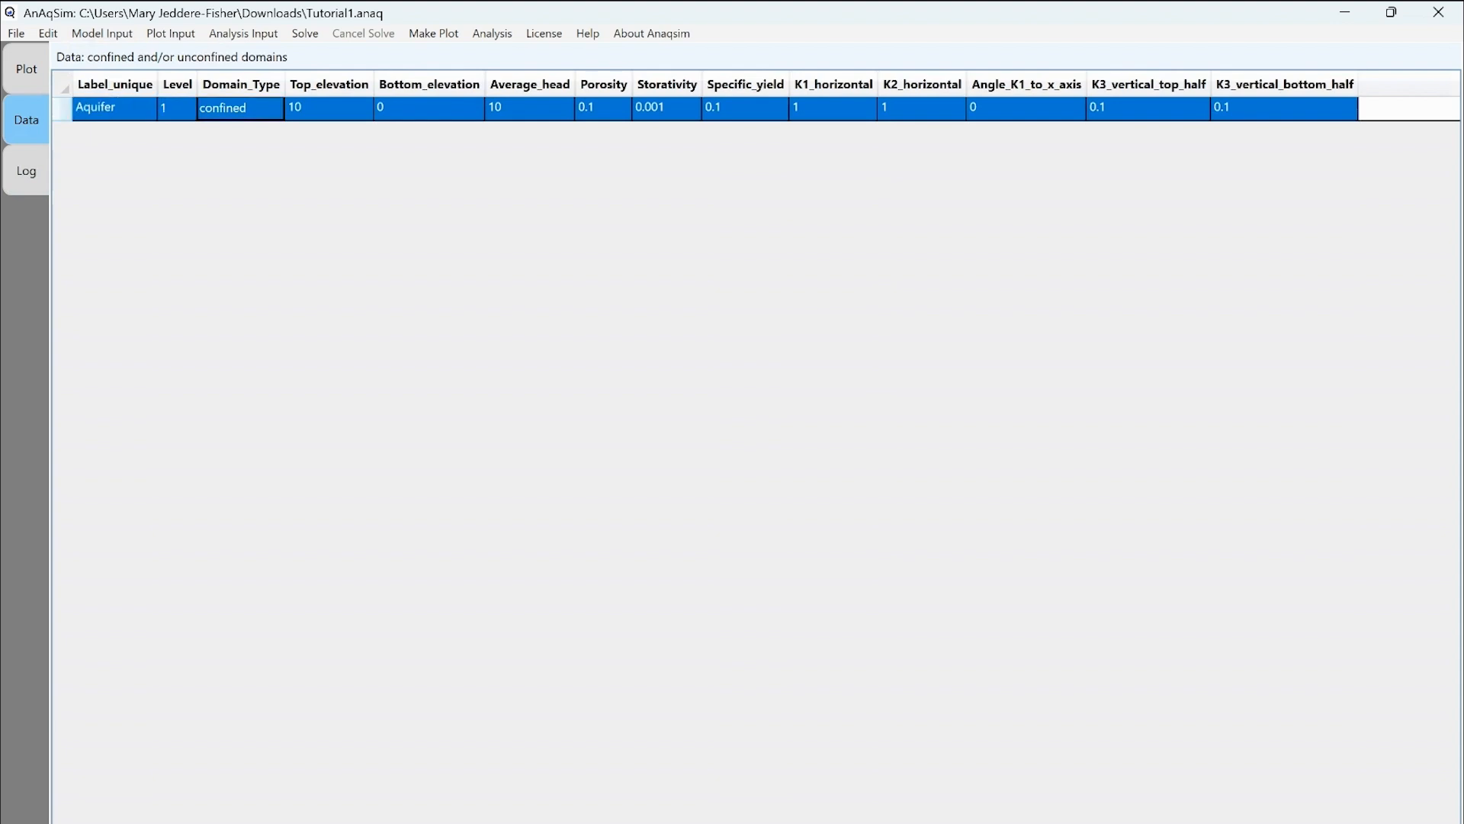
left_click(244, 109)
left_click(259, 109)
left_click(260, 152)
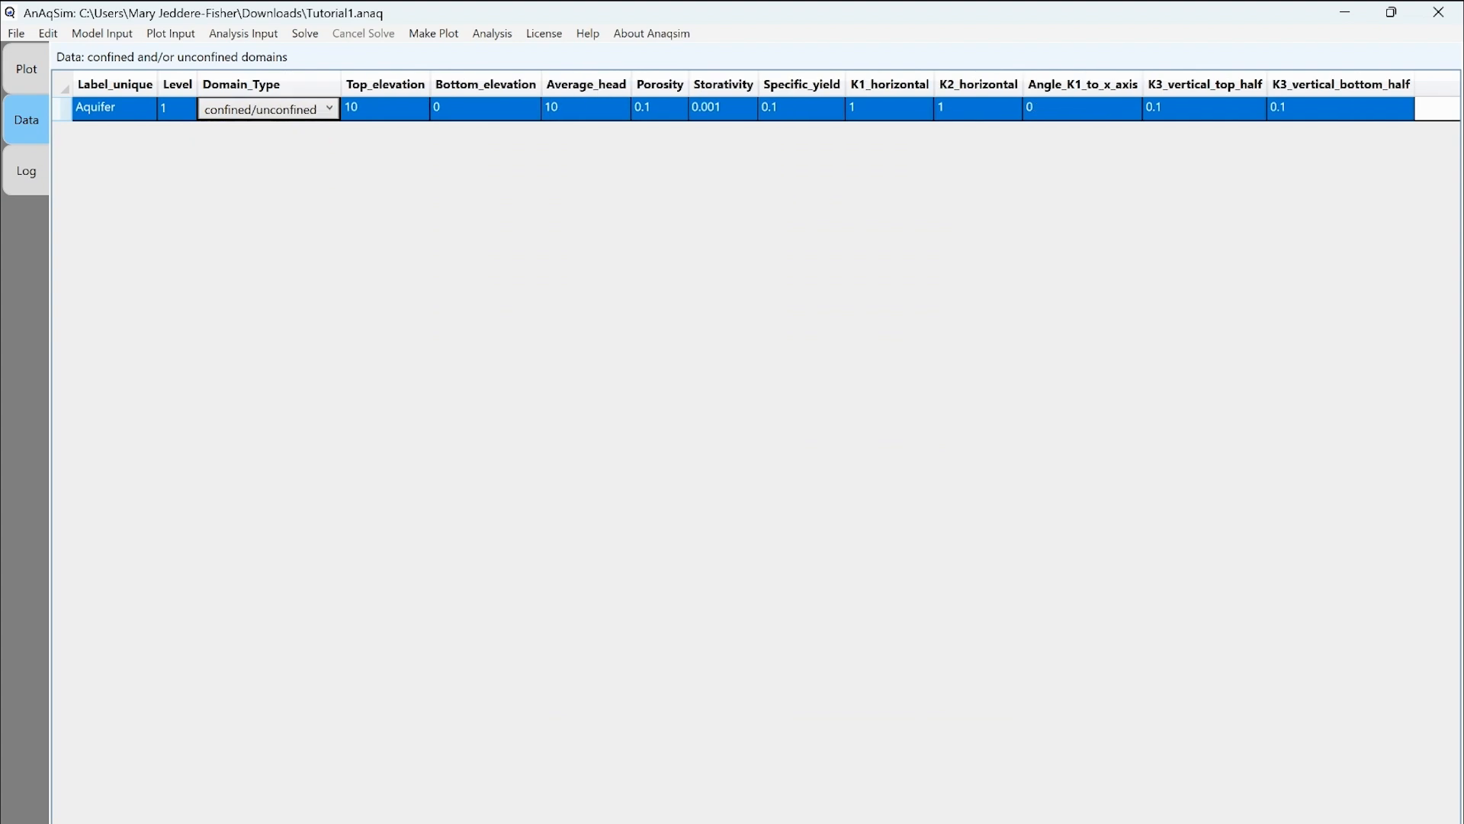
Give Aquifer top elevation 50, bottom elevation 35 and average head 47.
key("Tab")
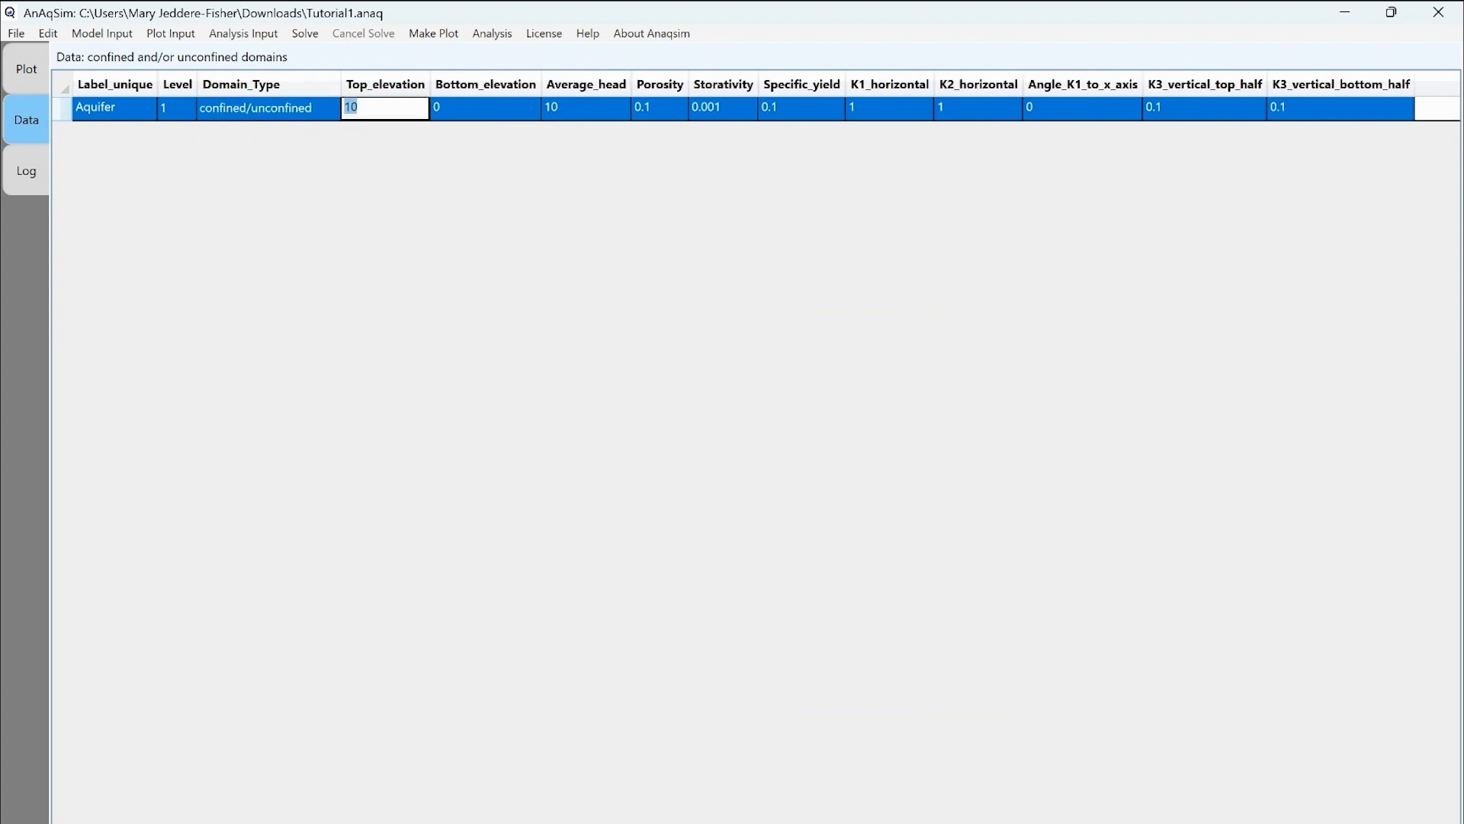
type("50")
key("Tab")
double_click(486, 108)
type("35")
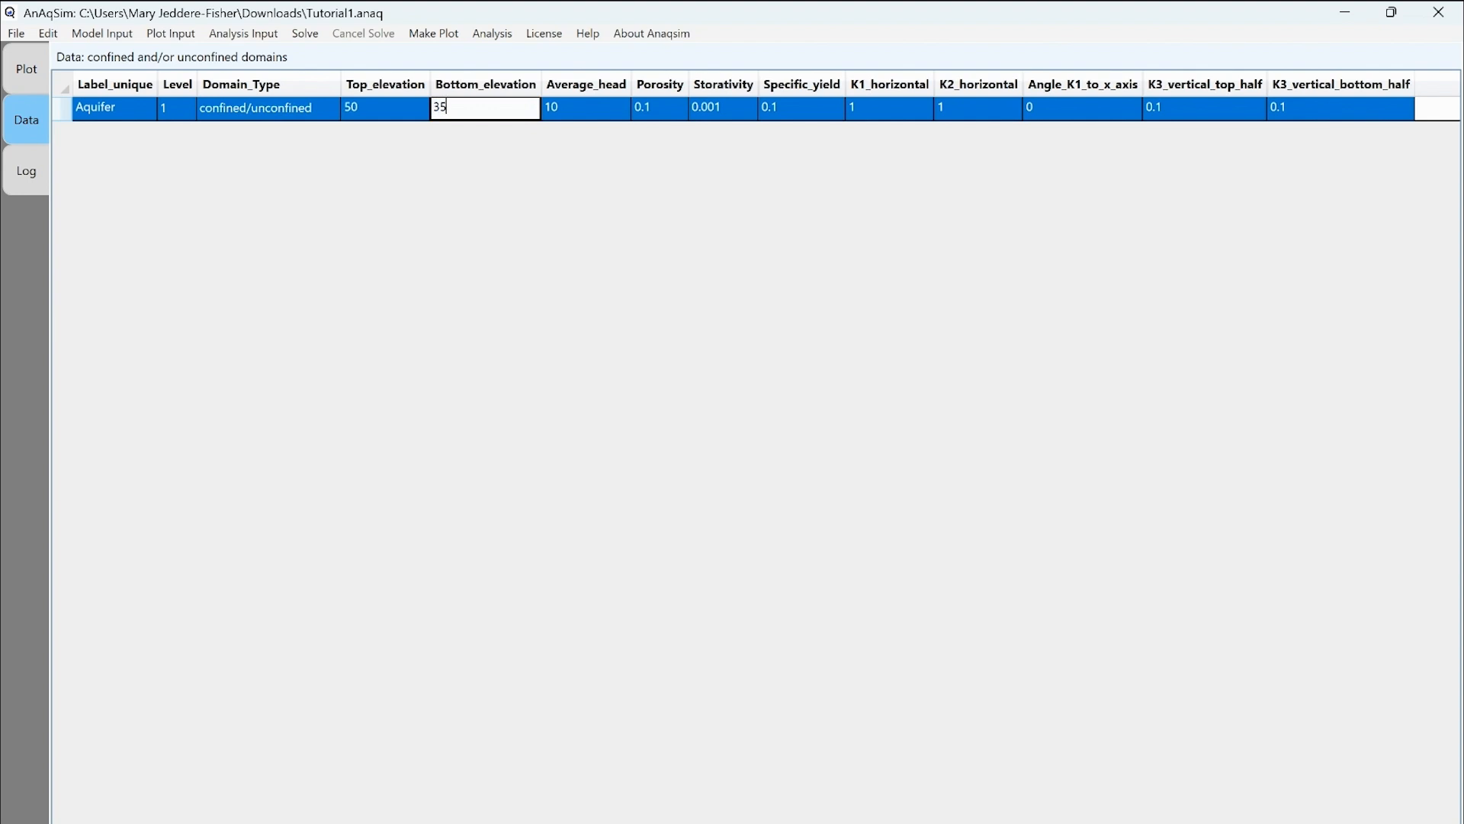
key("Tab")
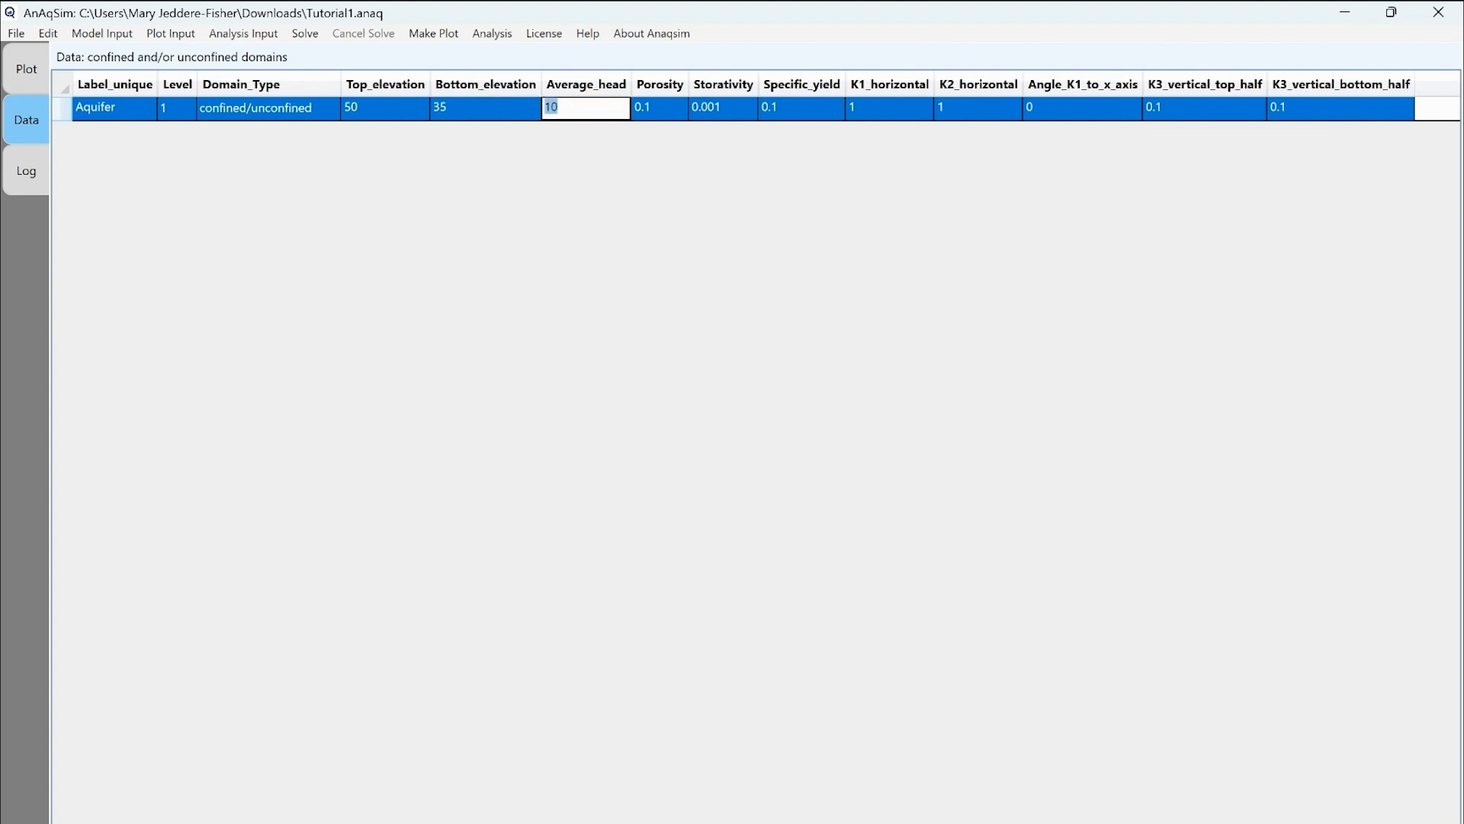
type("47")
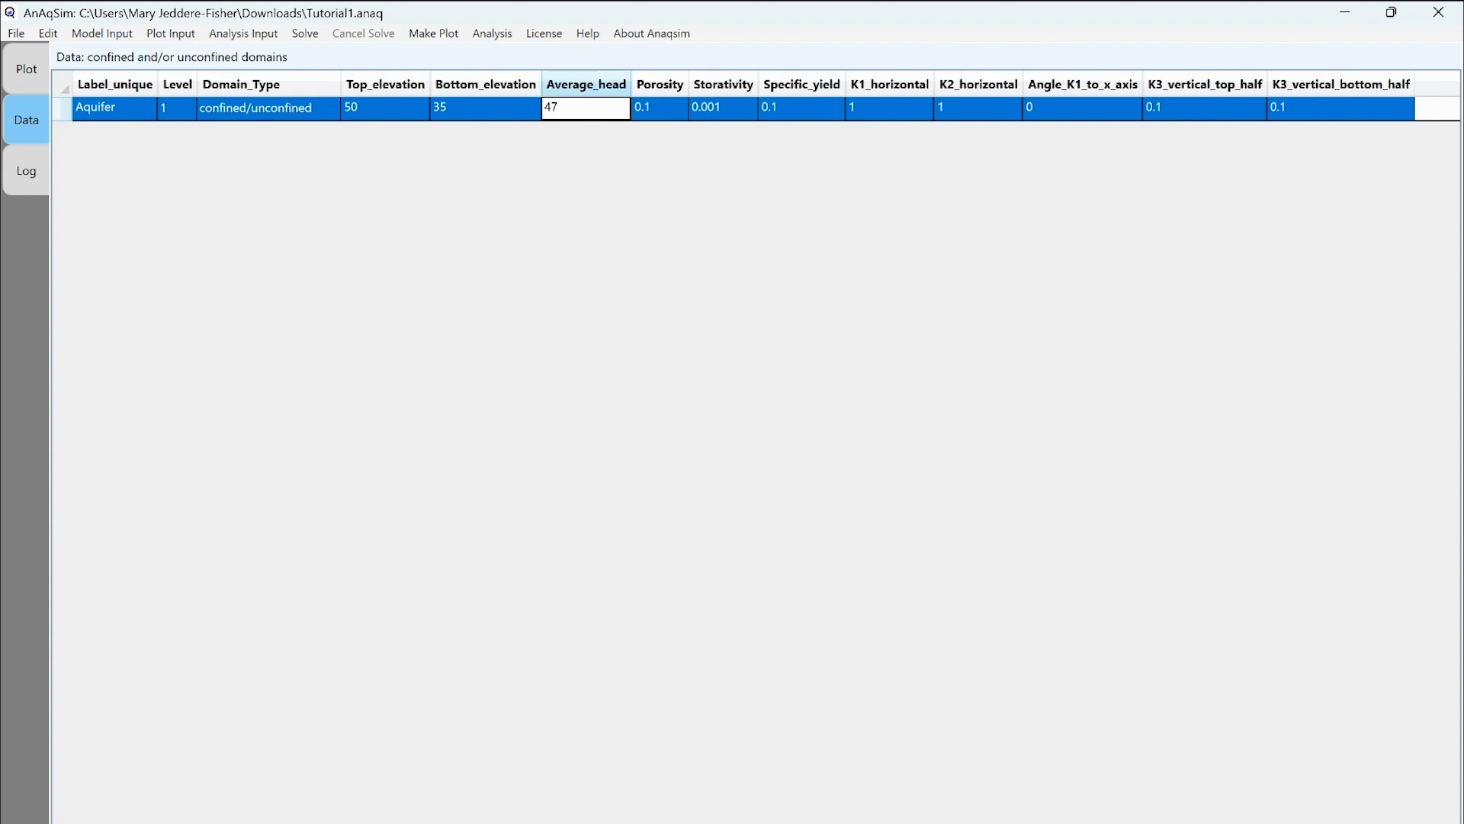
key("Tab")
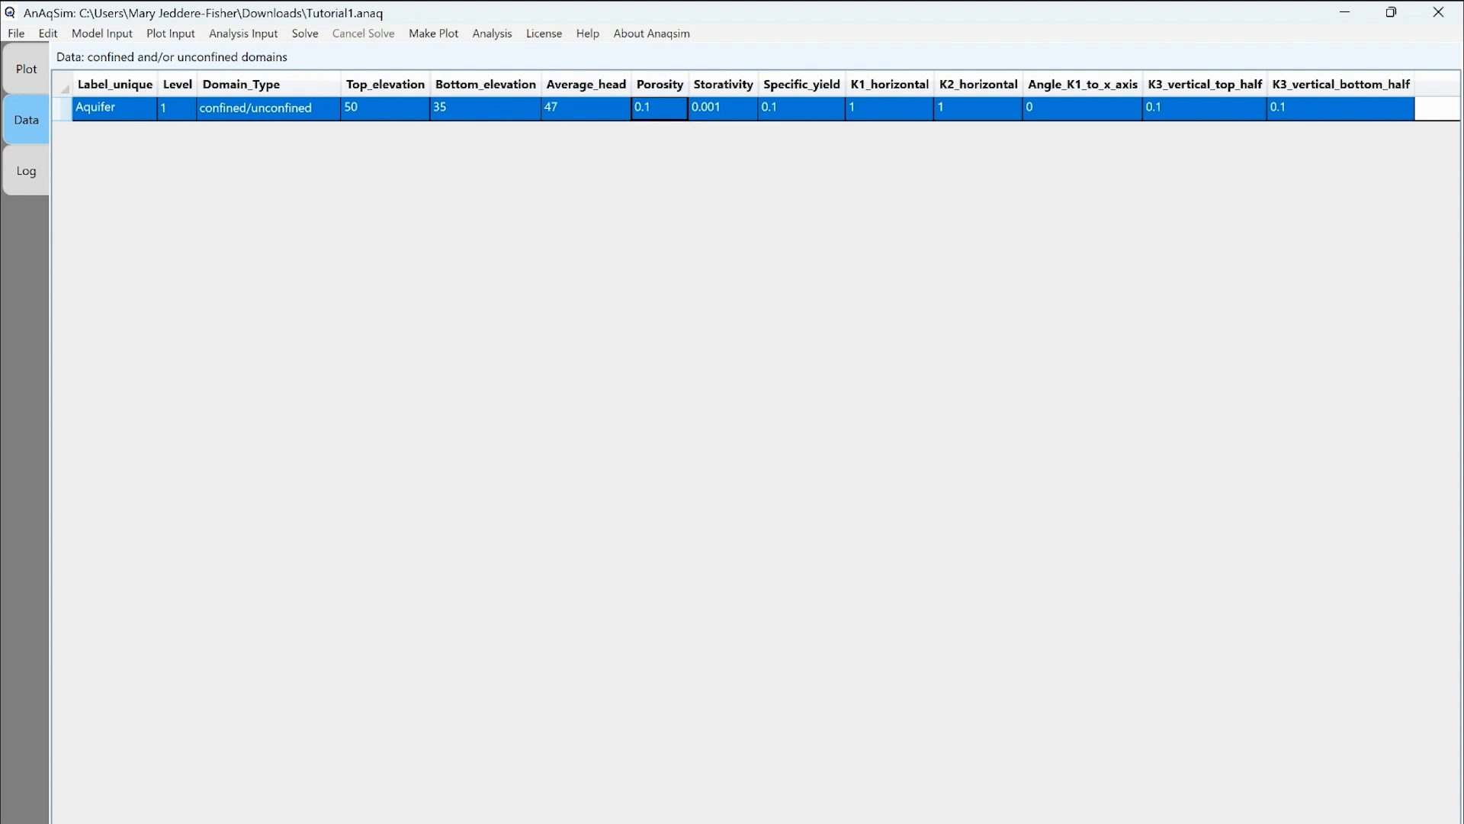
Set all four Aquifer hydraulic conductivities (horizontal and vertical) to 24.
double_click(889, 108)
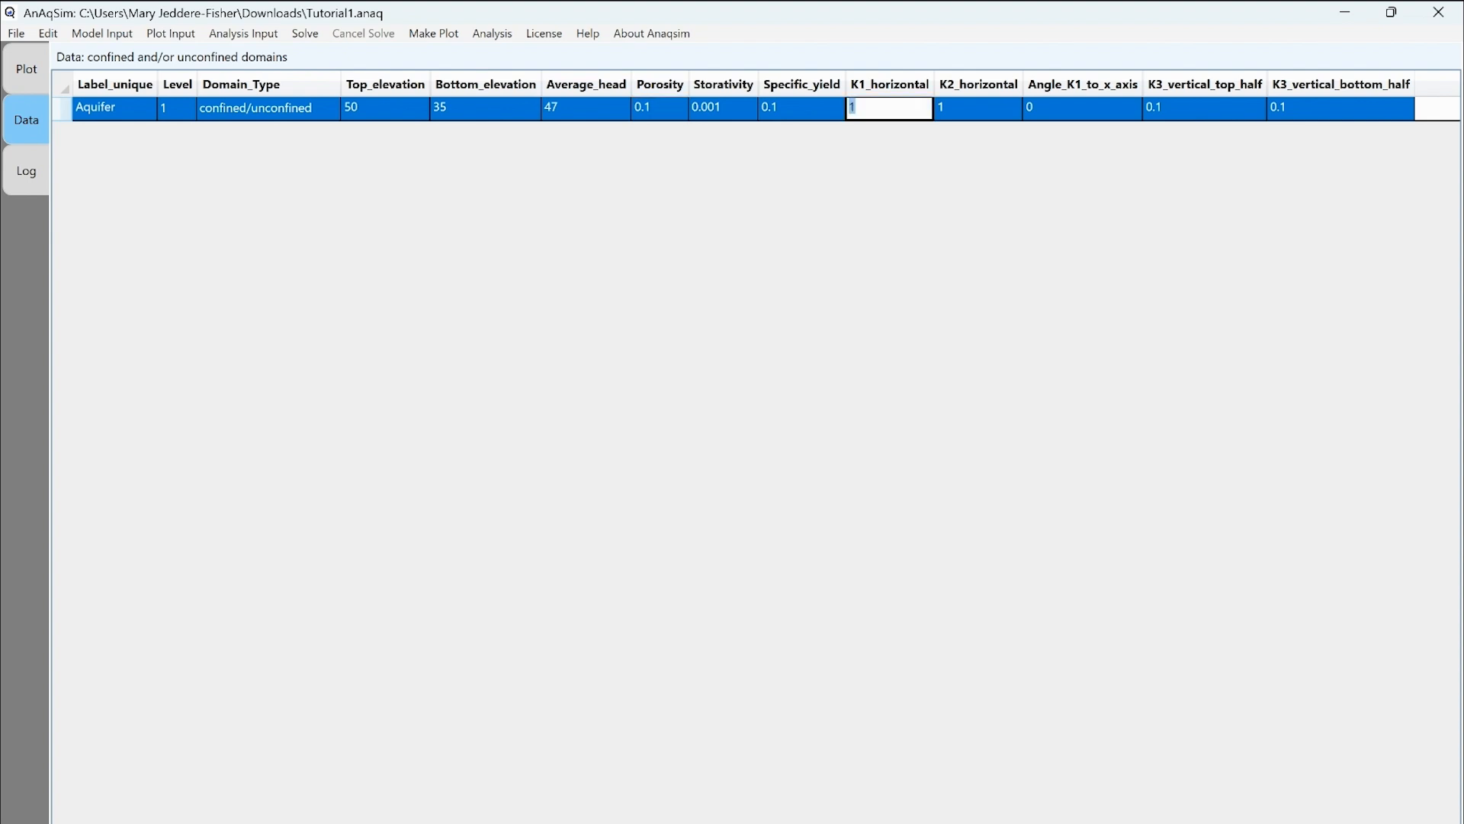
type("24")
key("Tab")
type("24")
key("Tab")
key("Tab")
type("24")
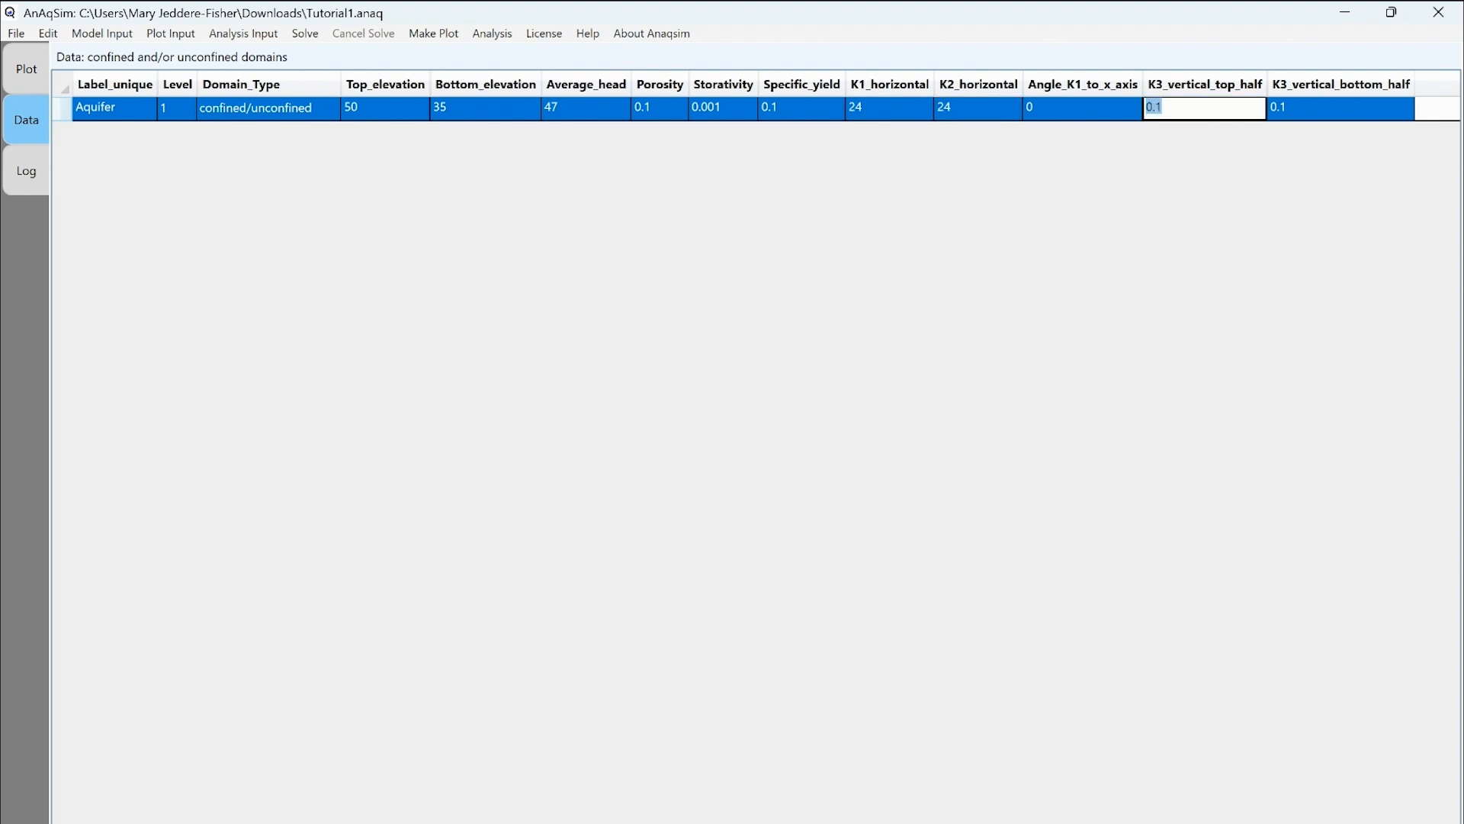
key("Tab")
type("24")
key("shift+Tab")
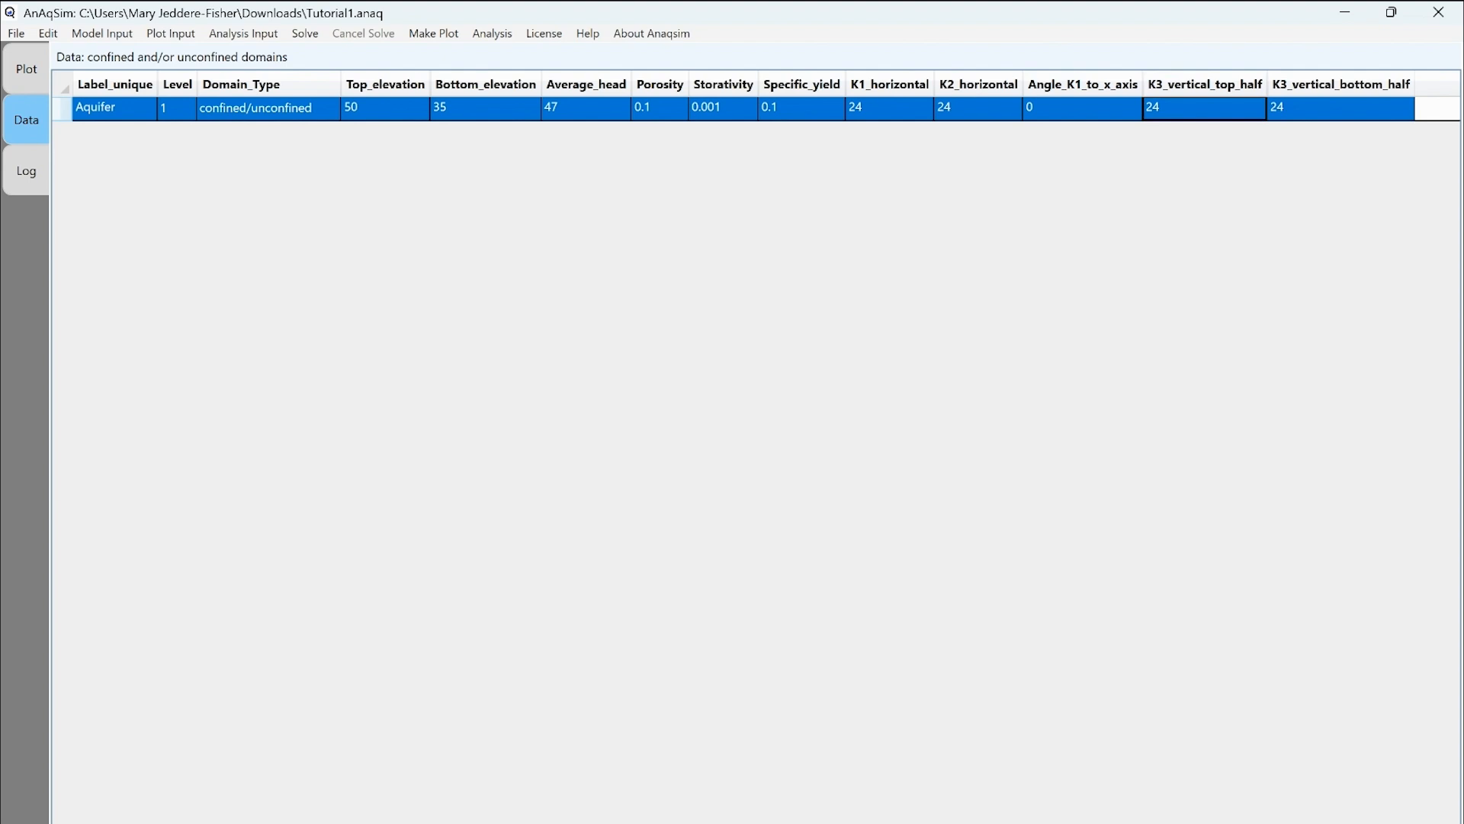
Save Tutorial1.anaq again and check the run log confirming the save.
left_click(16, 33)
left_click(30, 75)
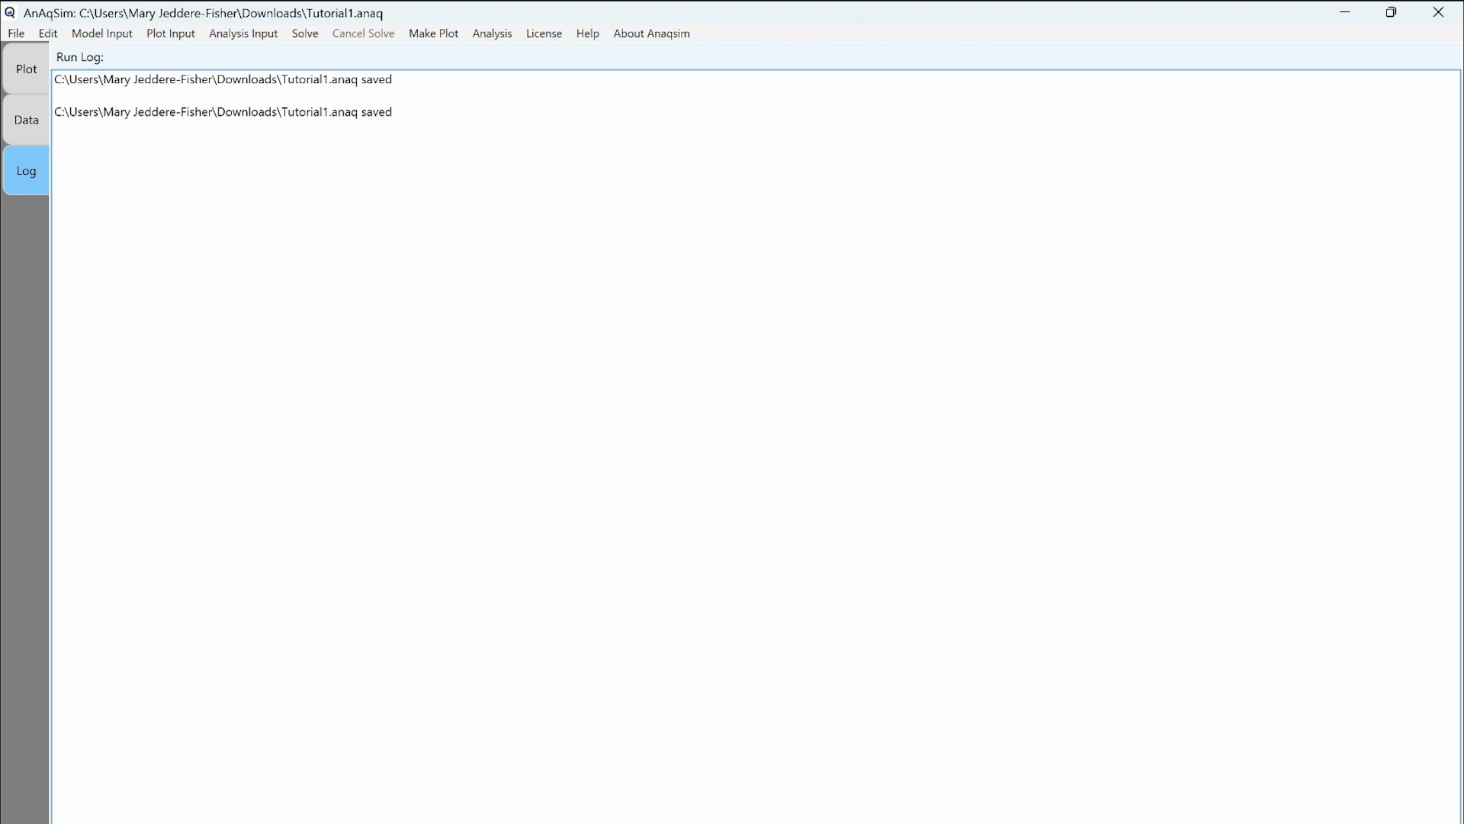
left_click(397, 822)
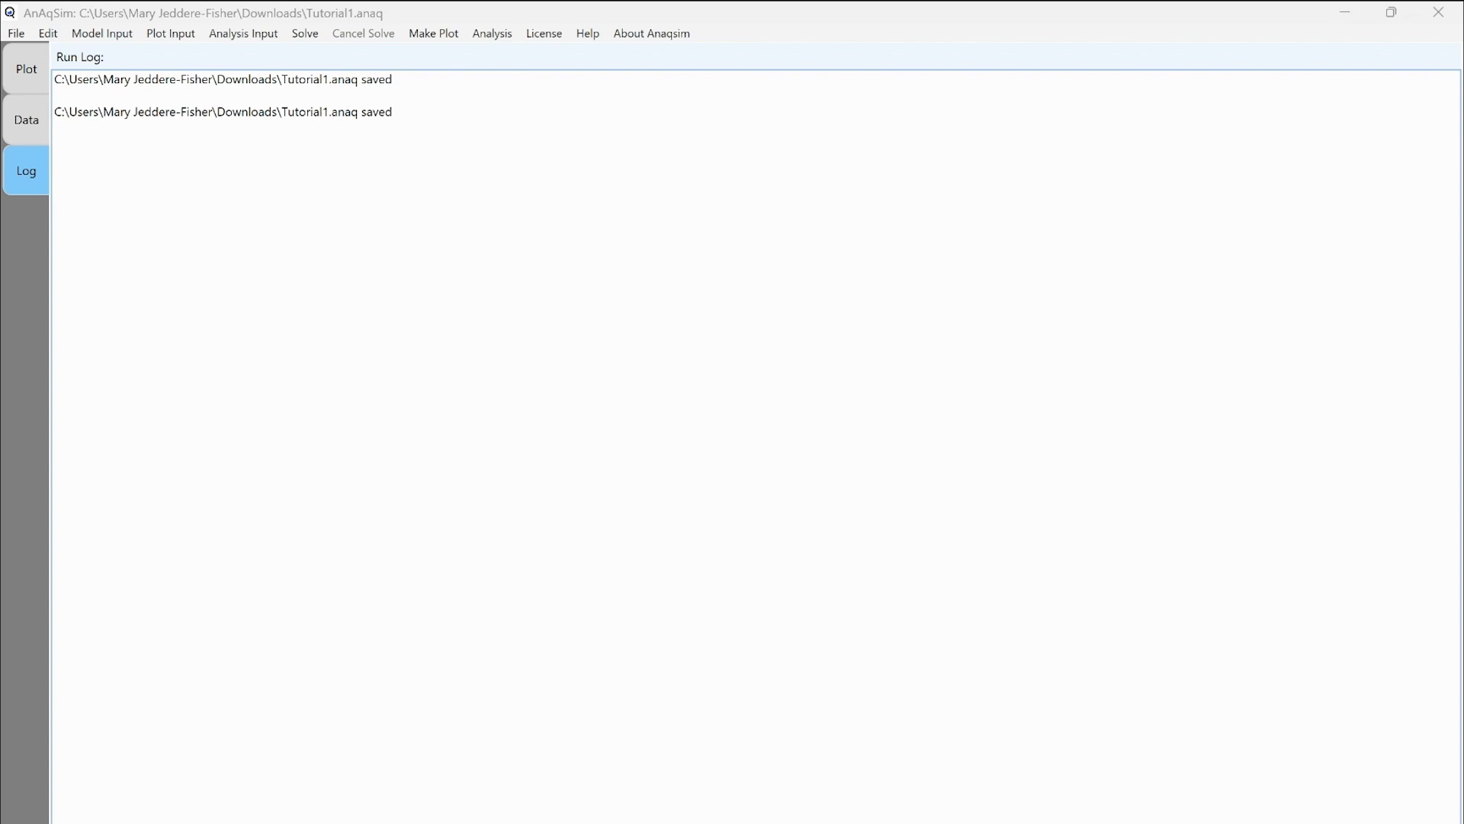
Add a Head-Specified External with Gradient boundary in Aquifer centred at 0,0.
left_click(101, 33)
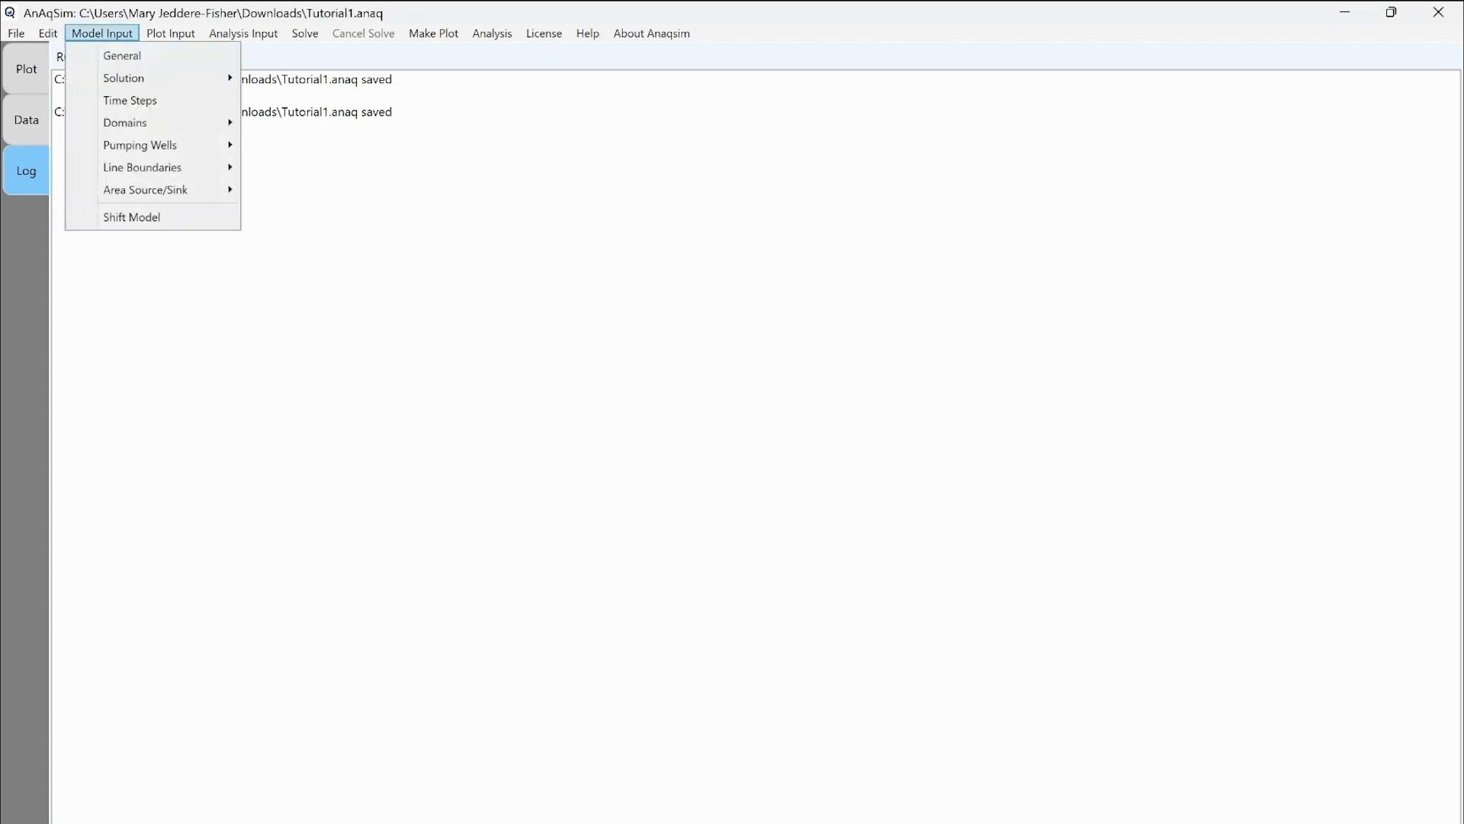
mouse_move(142, 168)
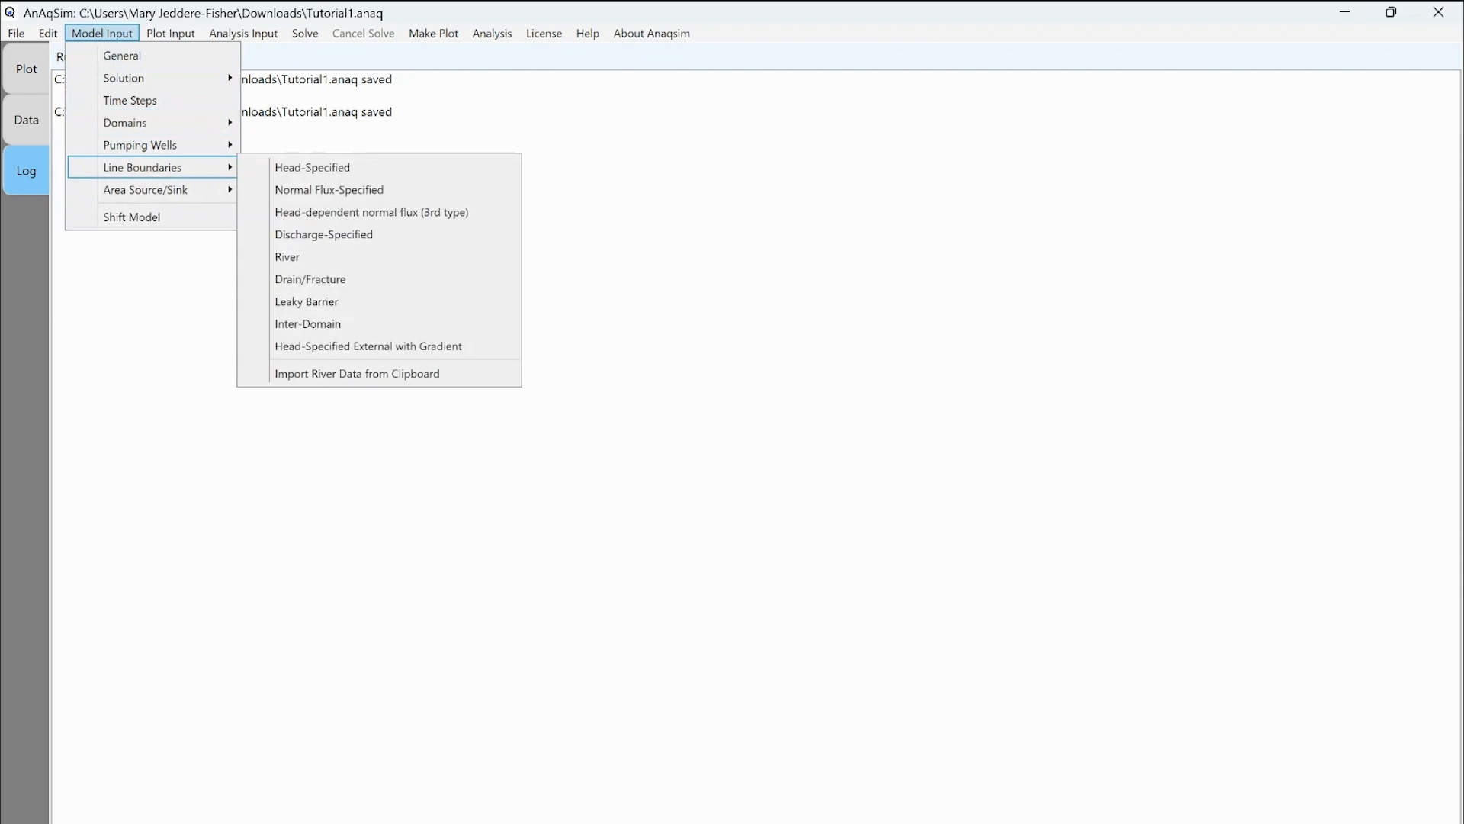
left_click(368, 346)
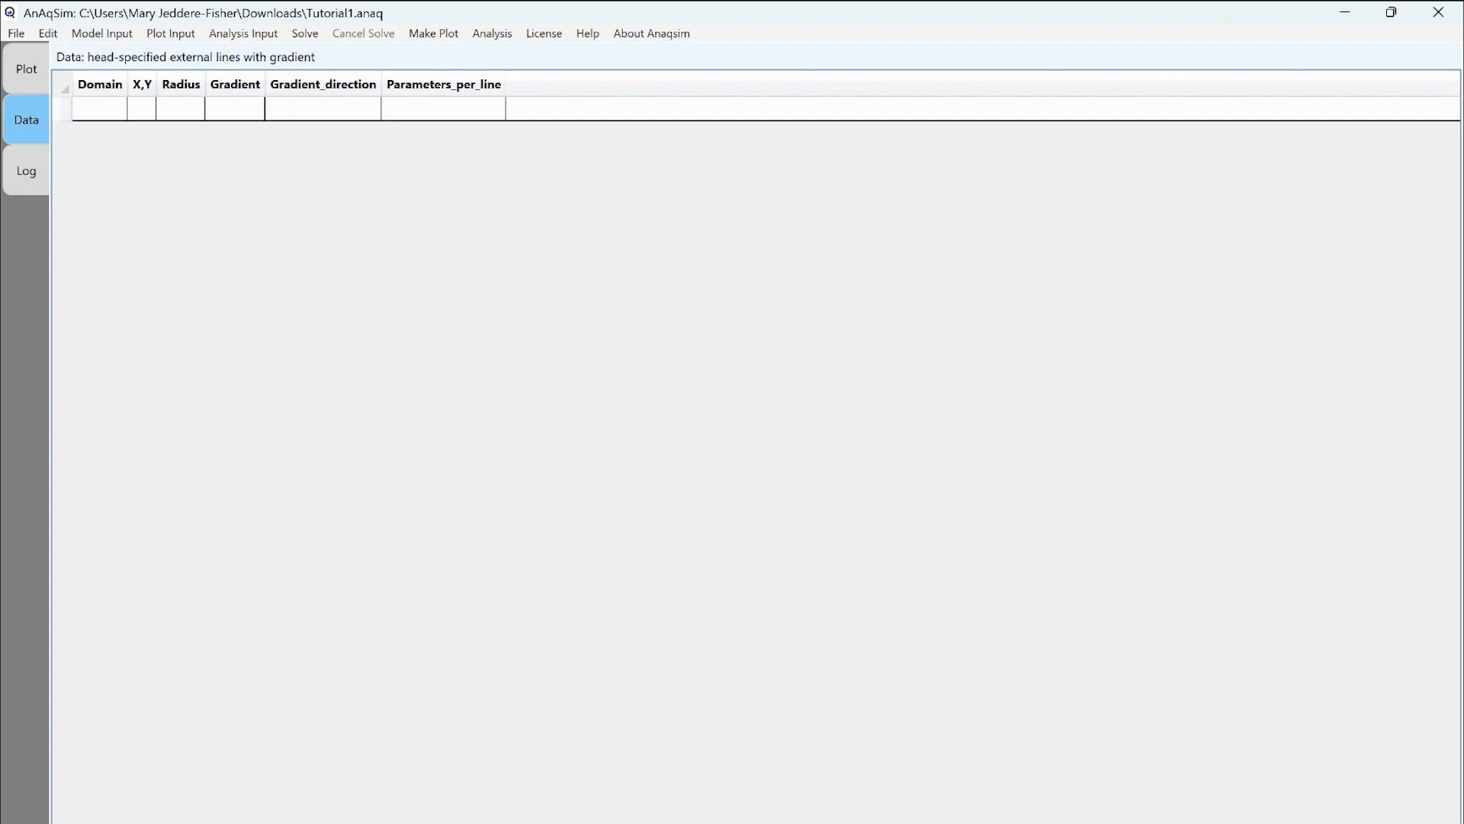
left_click(63, 109)
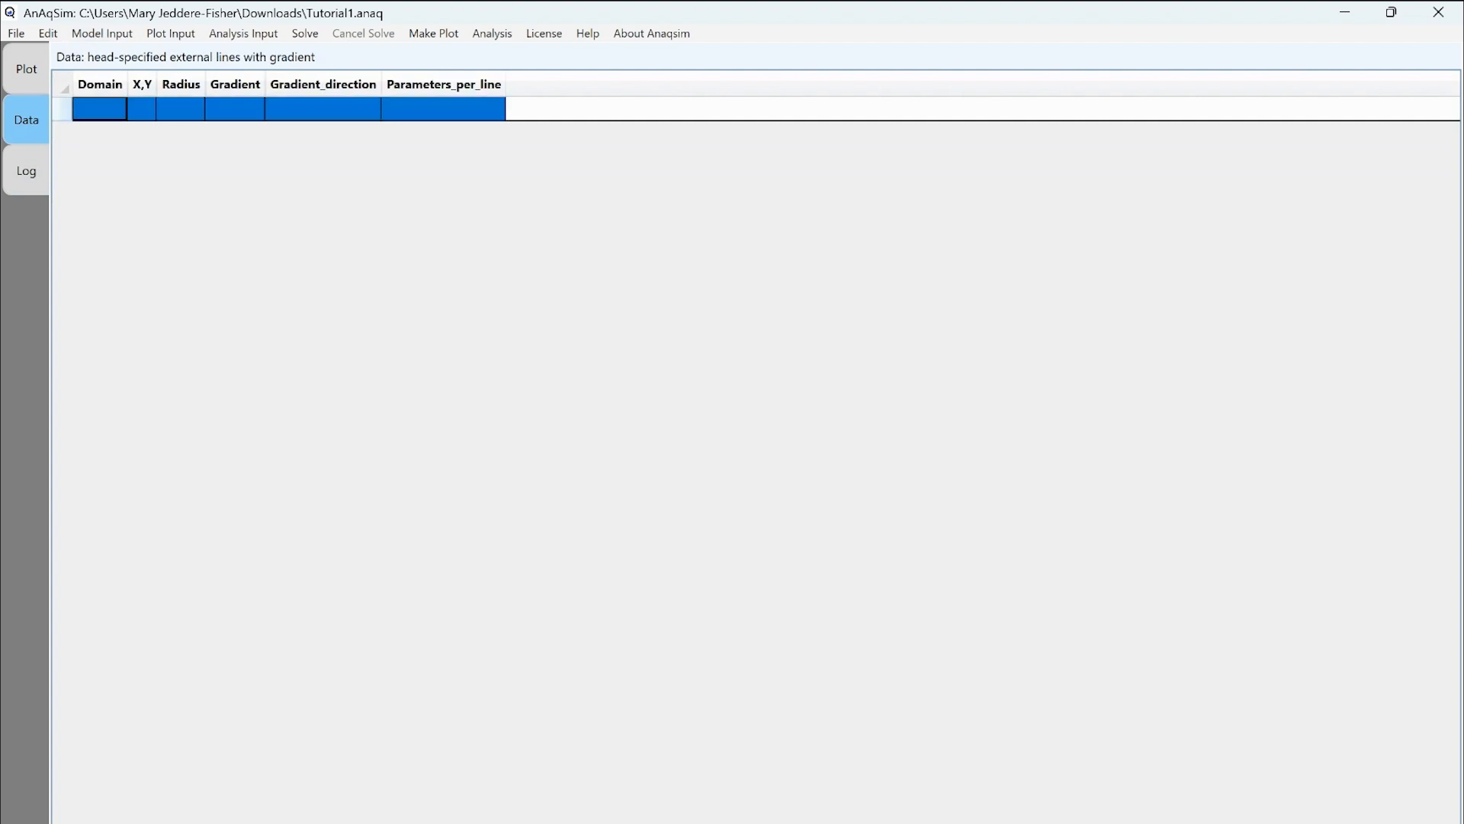
left_click(100, 108)
left_click(114, 108)
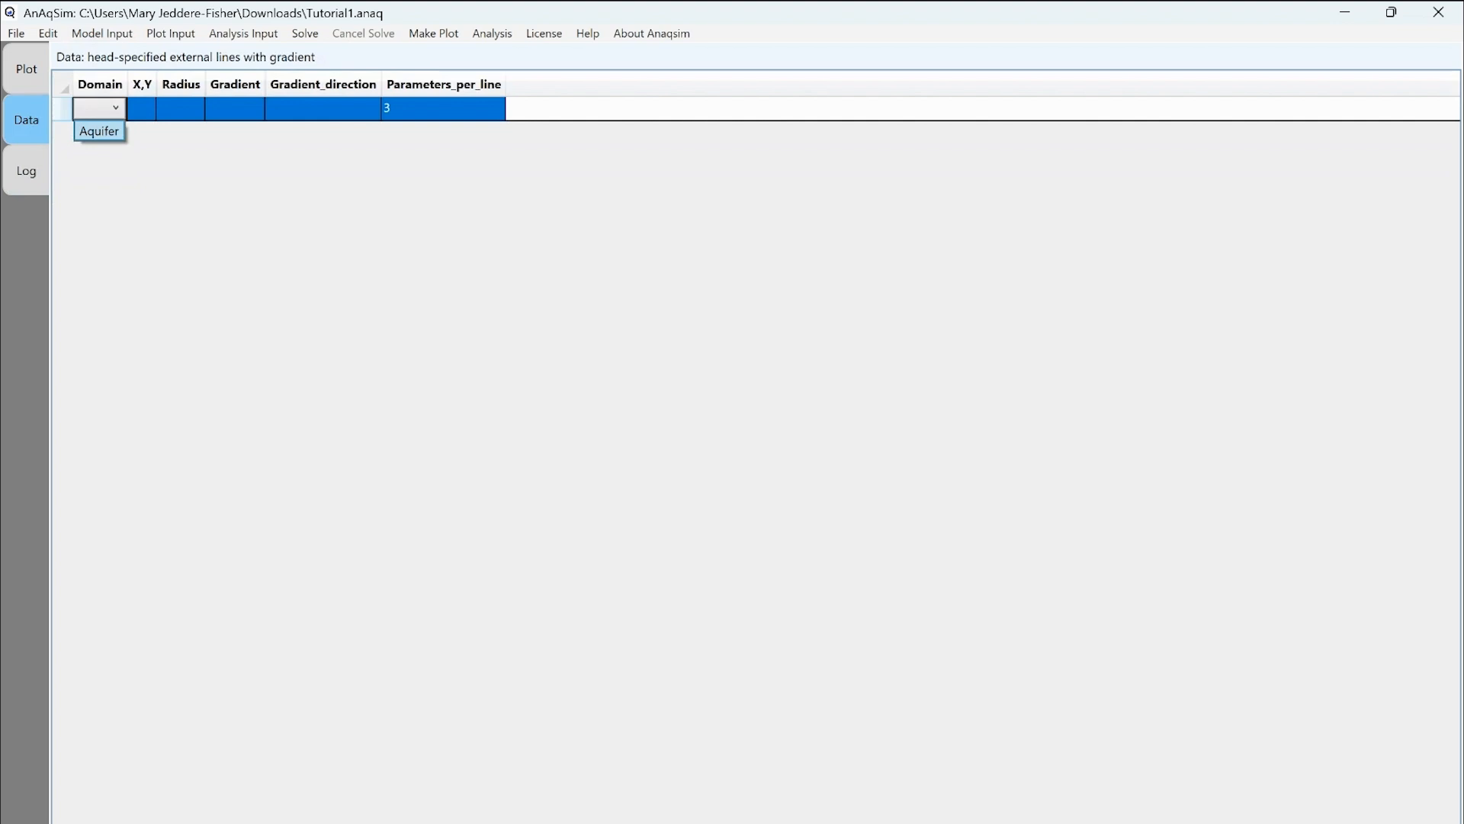
left_click(99, 132)
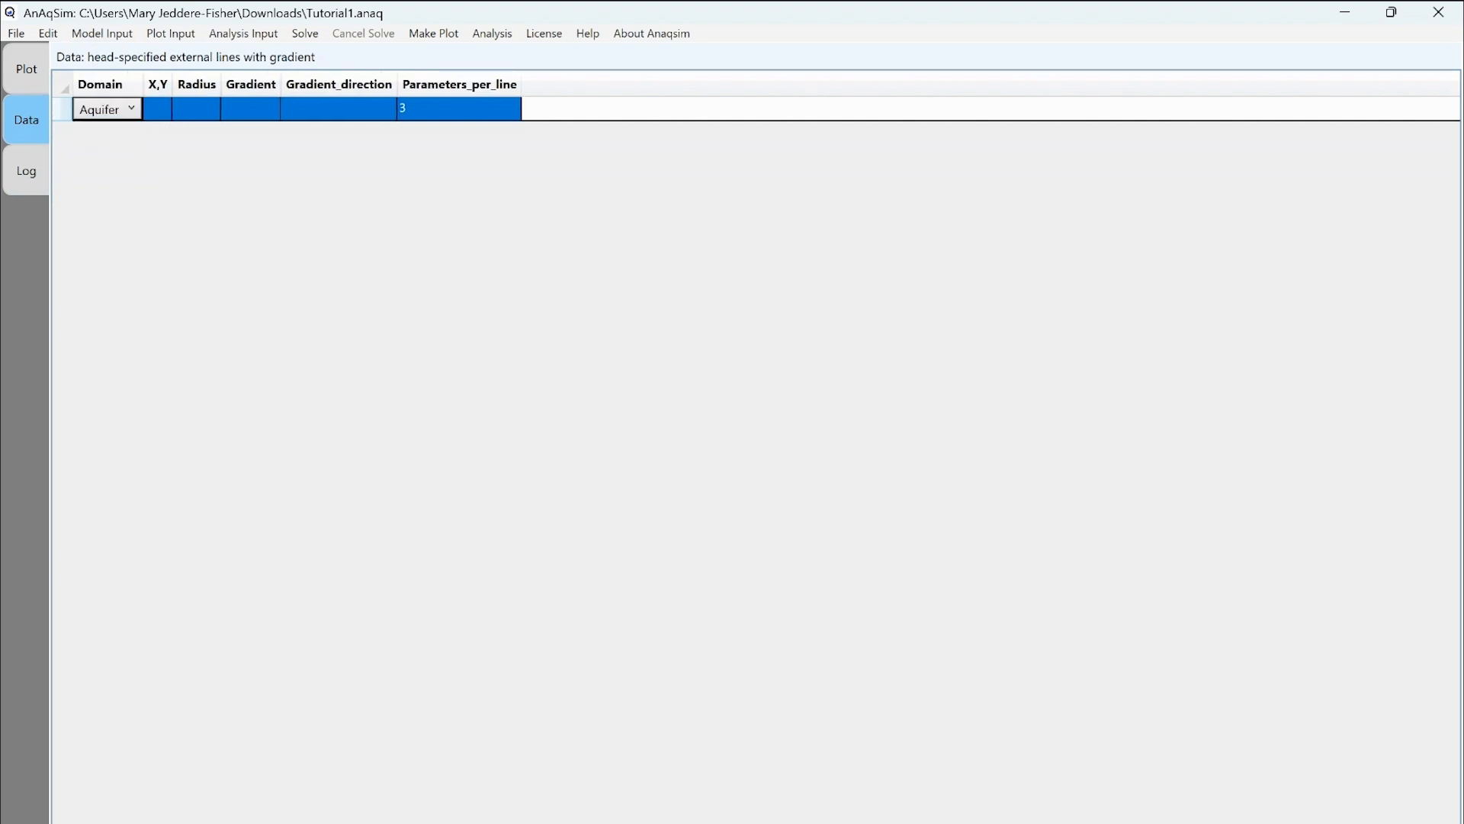
double_click(158, 109)
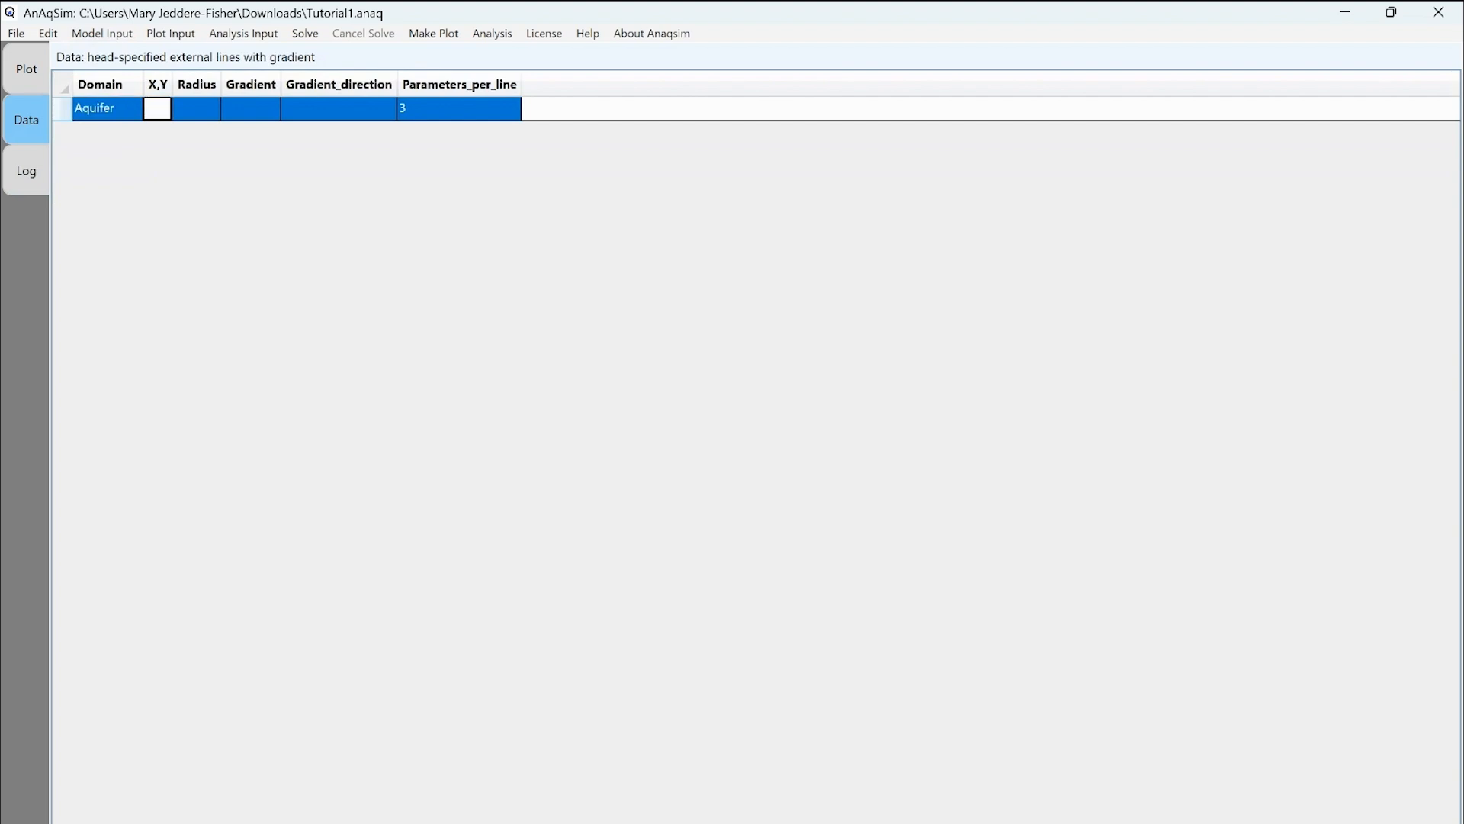
type("0,0")
key("Tab")
Give the boundary radius 2000, gradient 0.0001, direction 135, and keep 3 parameters per line.
left_click(196, 109)
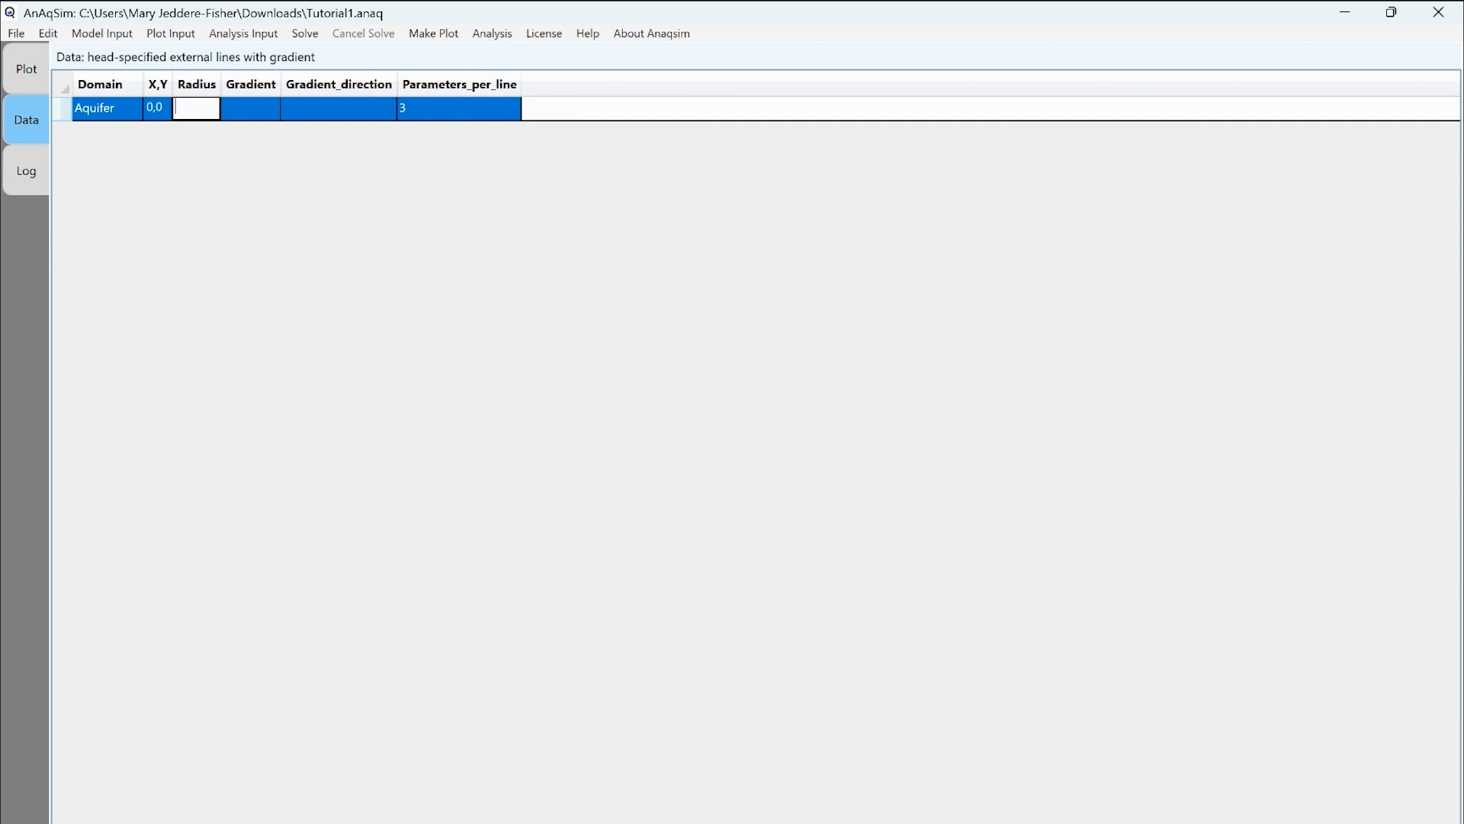
type("2000")
key("Tab")
type("0.")
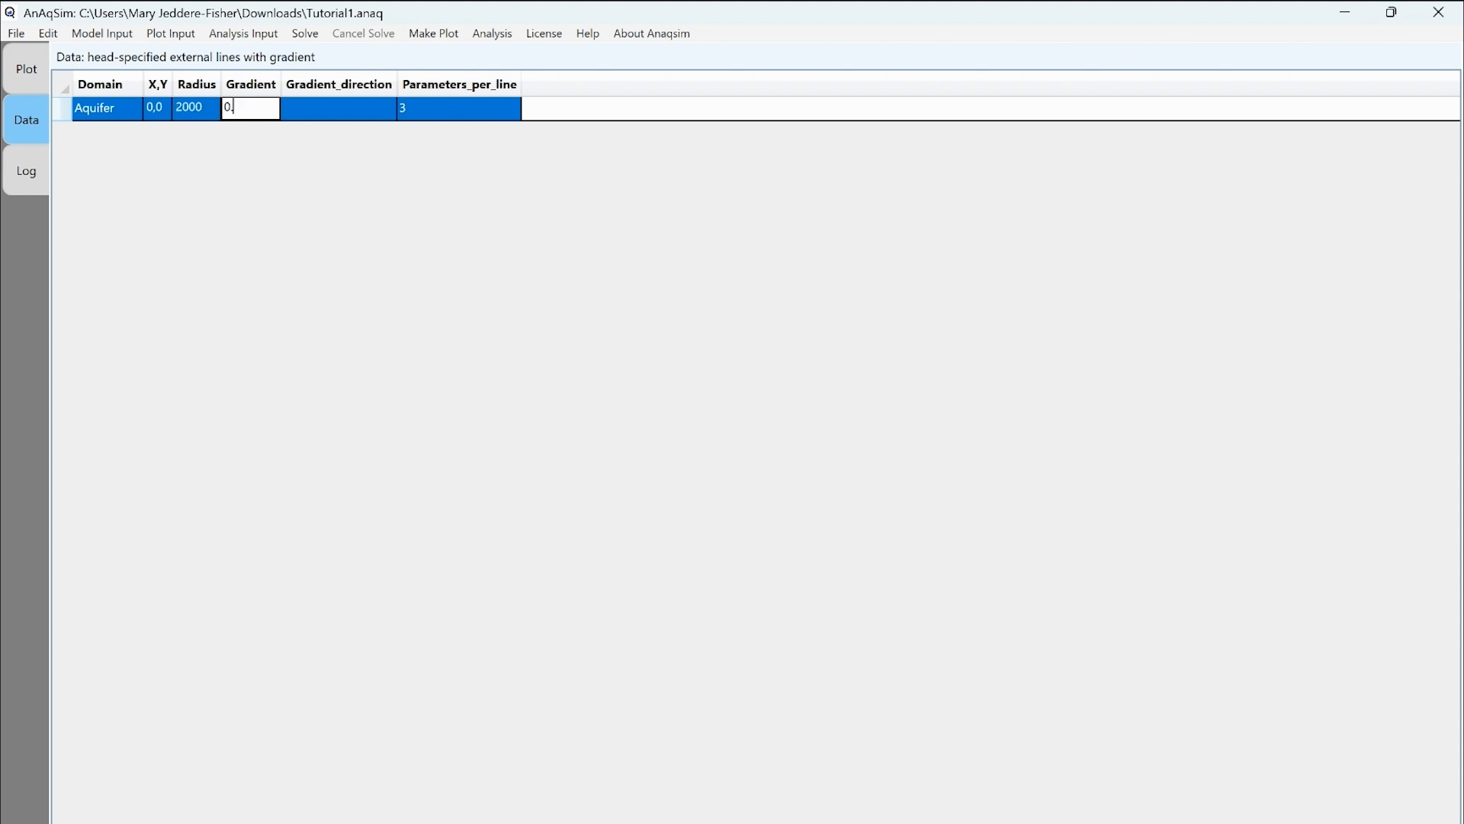
type("0001")
key("Tab")
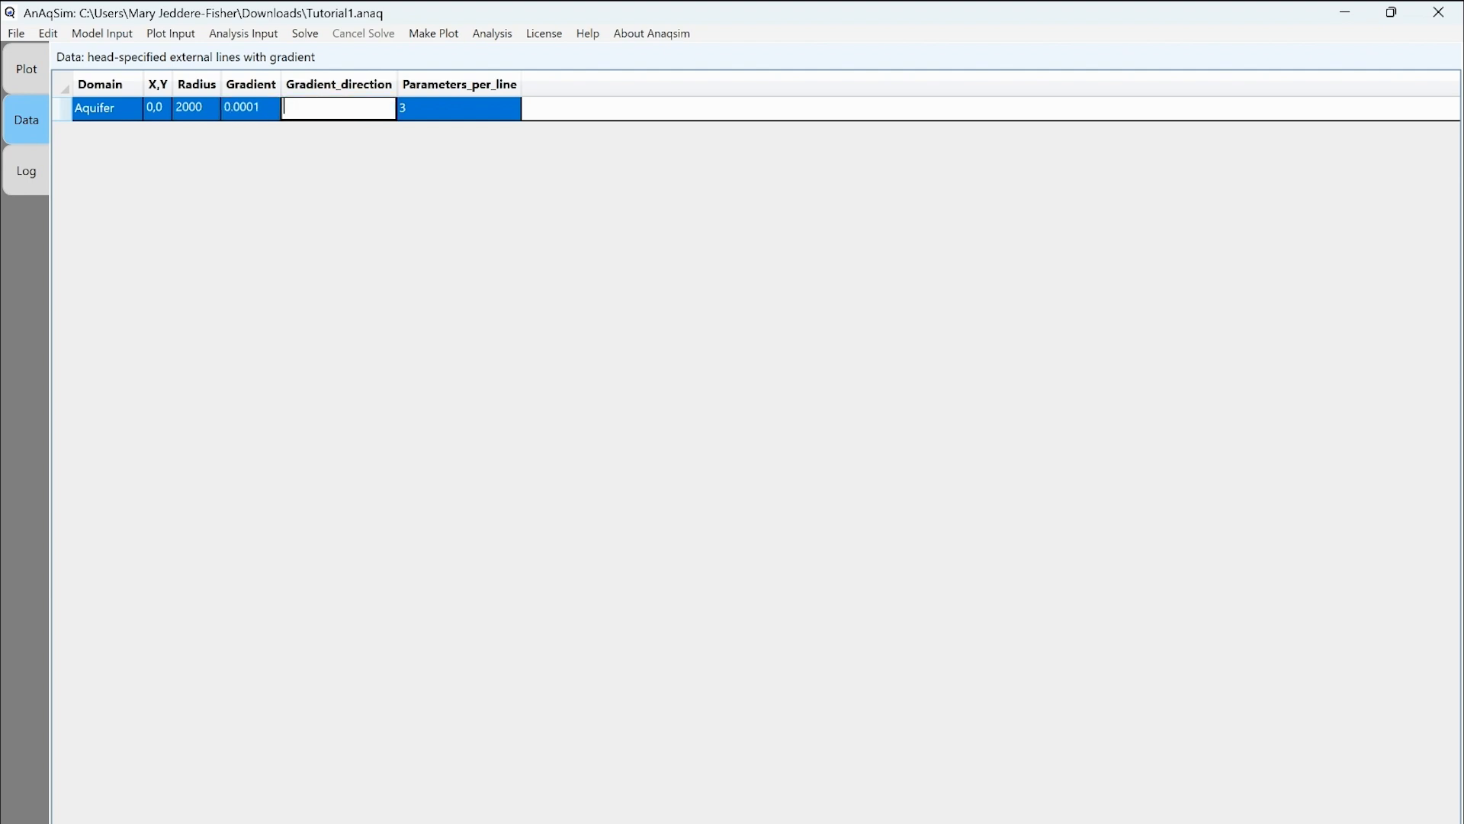
type("135")
key("Tab")
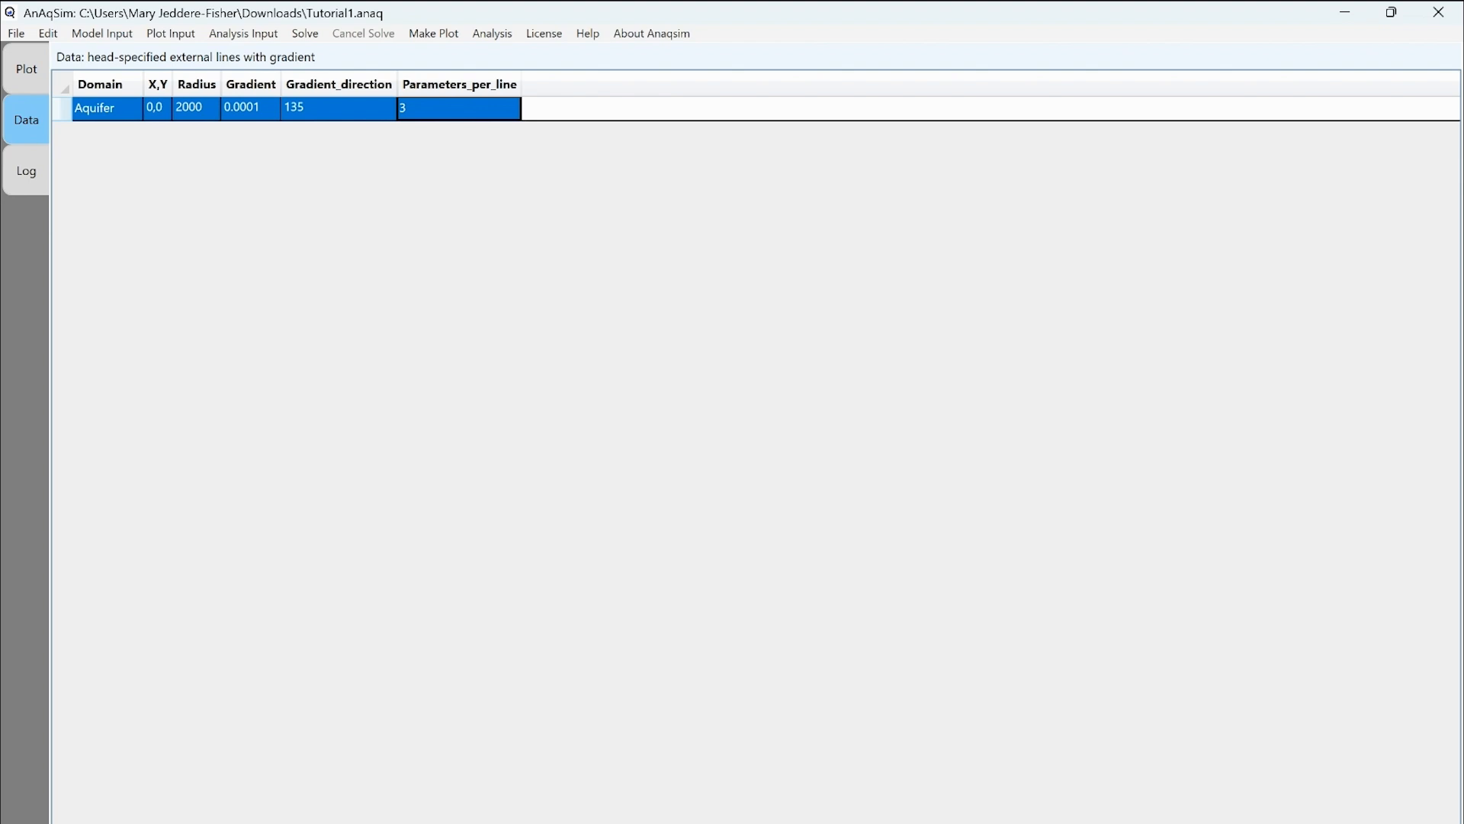
left_click(488, 108)
left_click(488, 109)
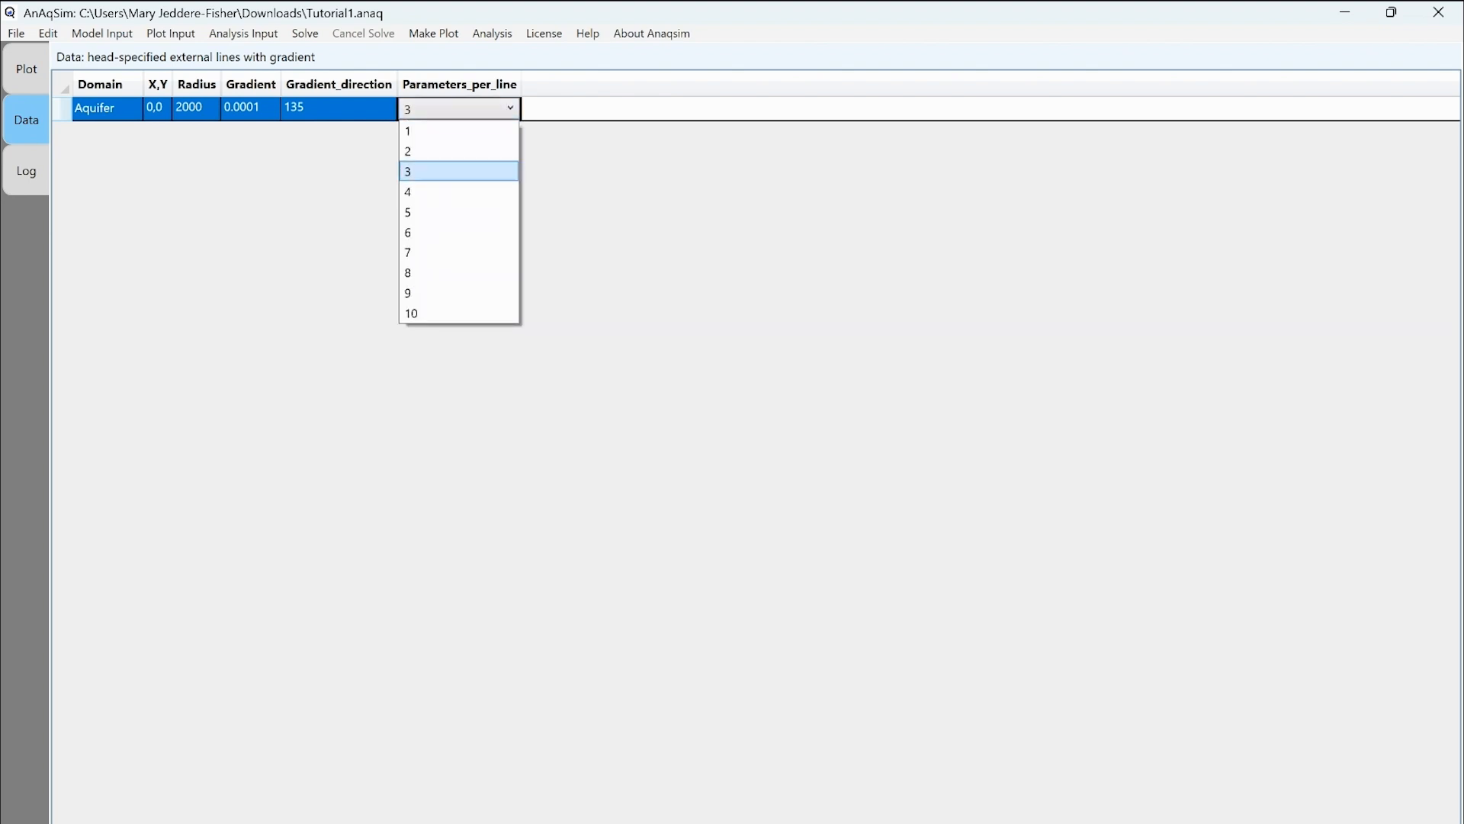
left_click(458, 171)
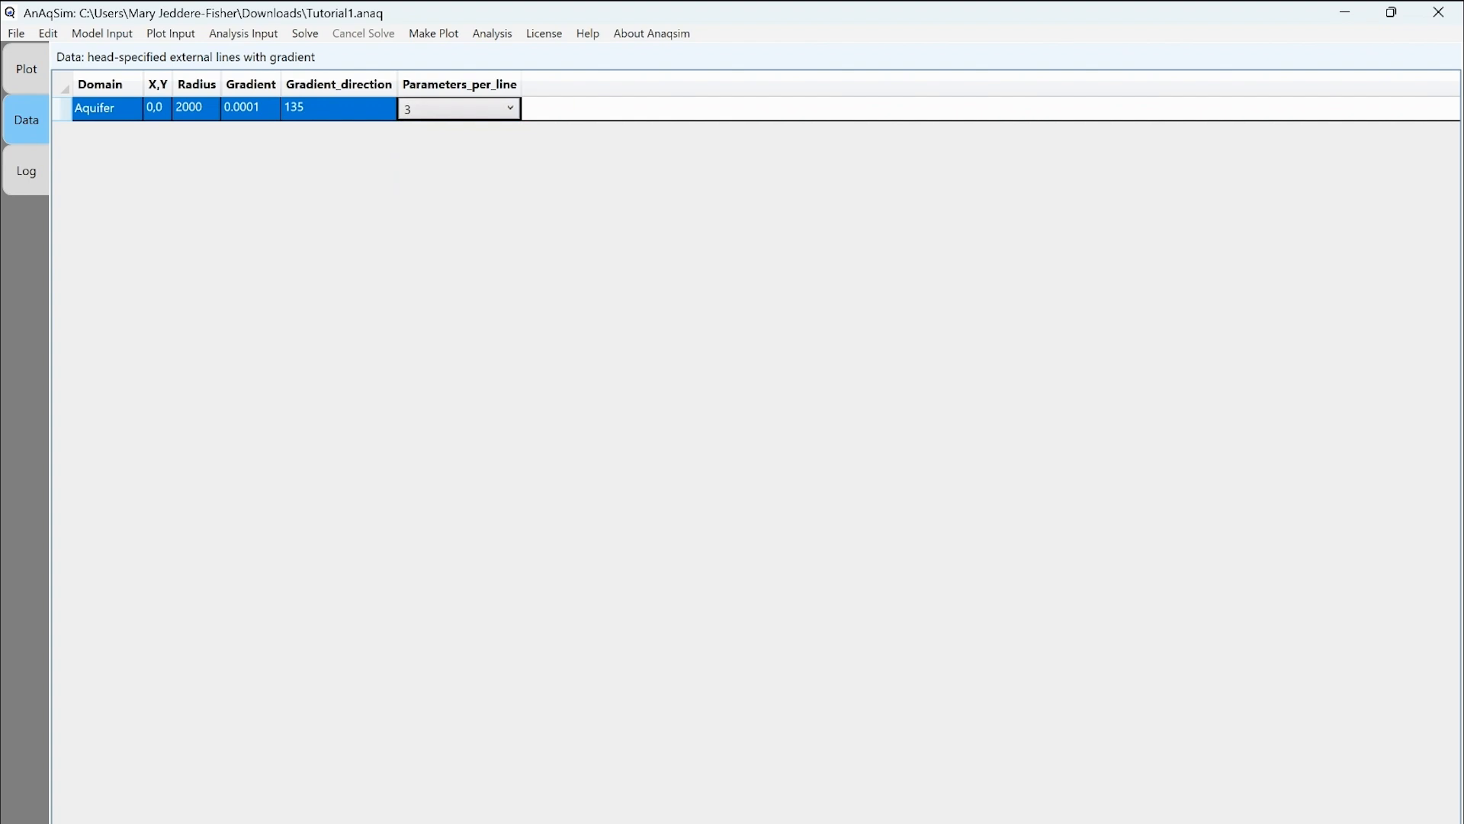
Save Tutorial1 and solve it, converging after 3 iterations on 36 equations.
left_click(16, 33)
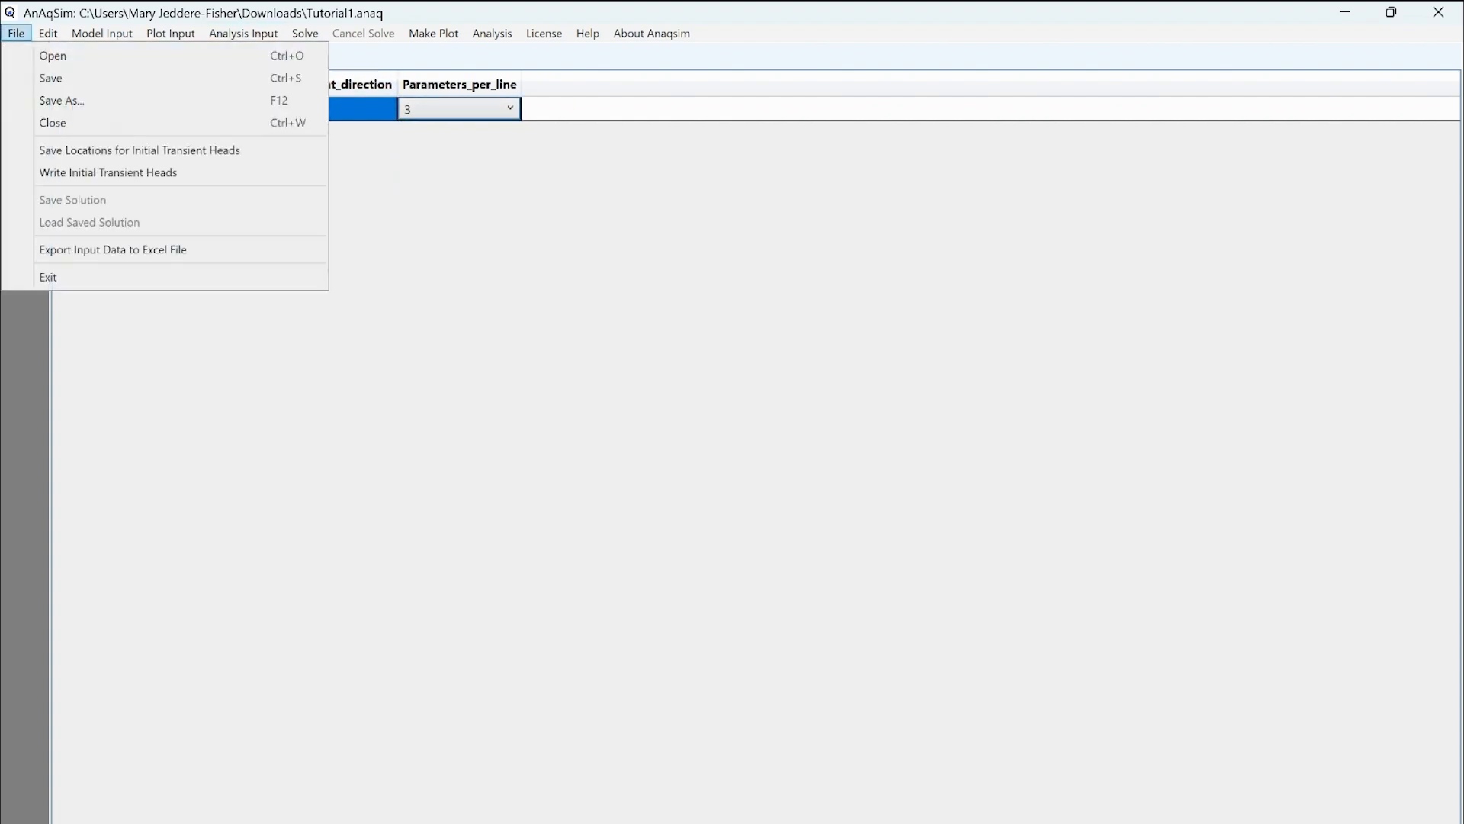
left_click(51, 78)
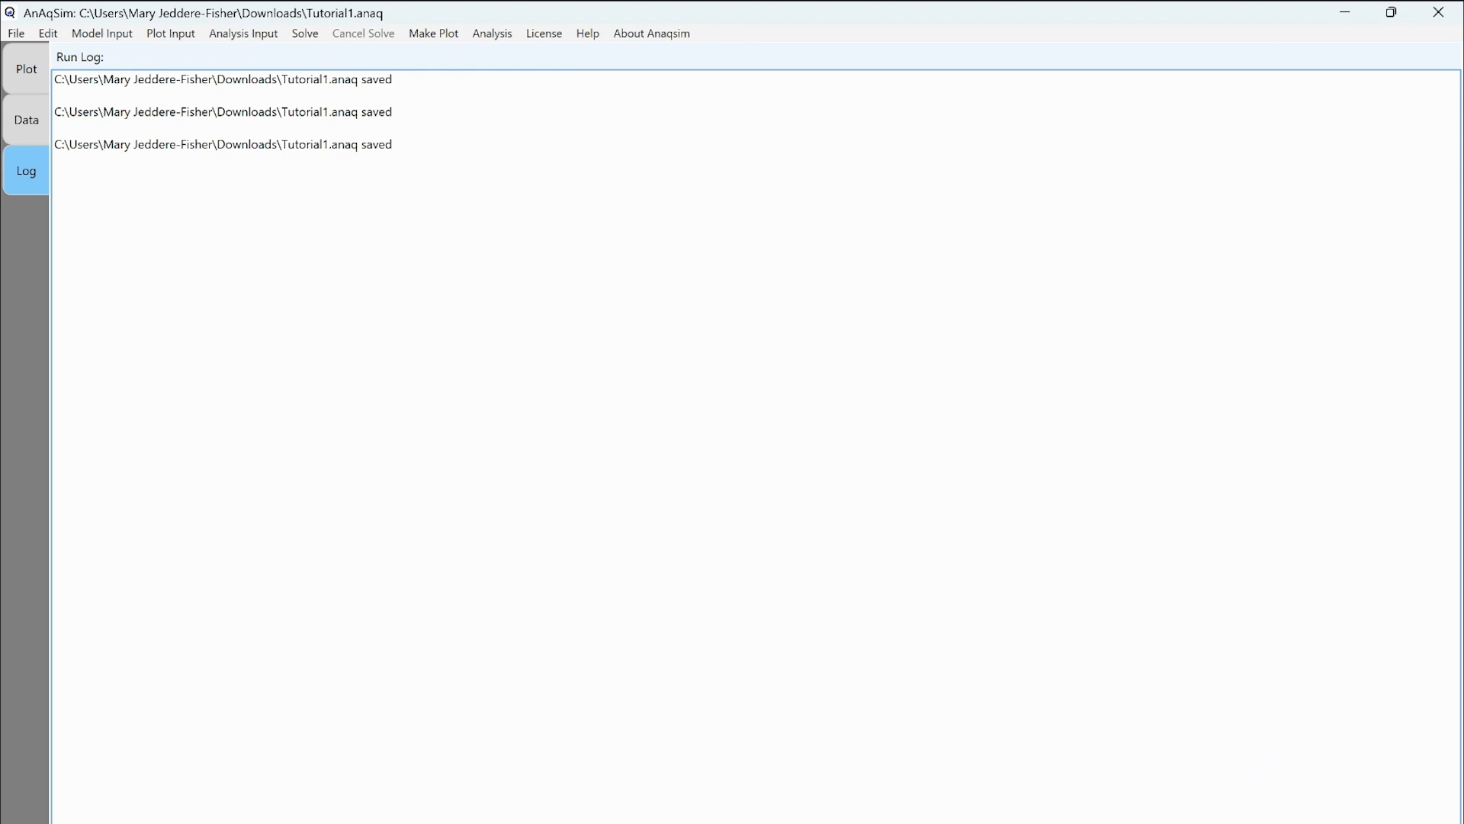
left_click(305, 33)
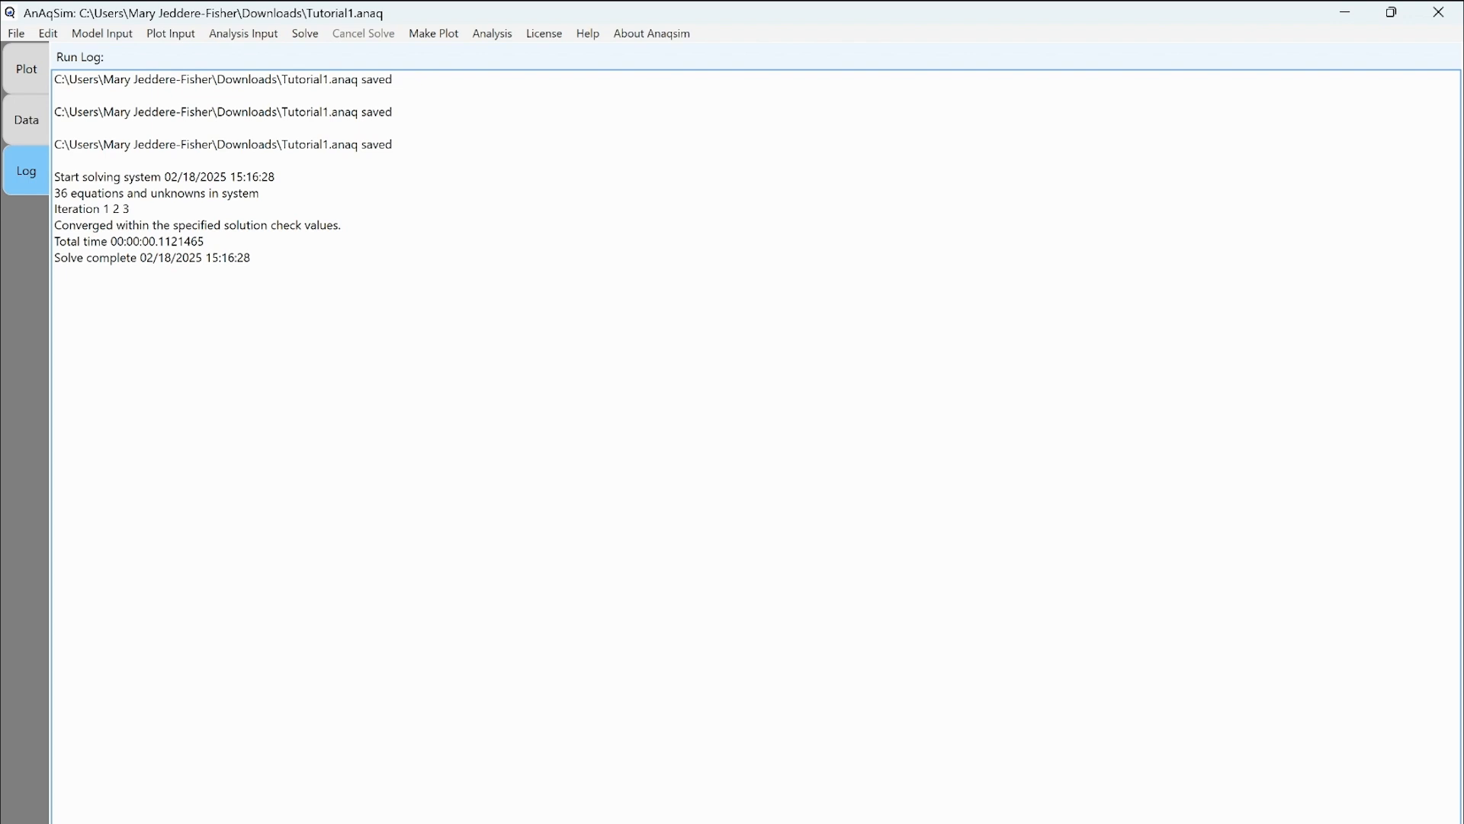
Plot All Selected Features, Same Level/Time, showing the circular boundary without contours.
left_click(433, 34)
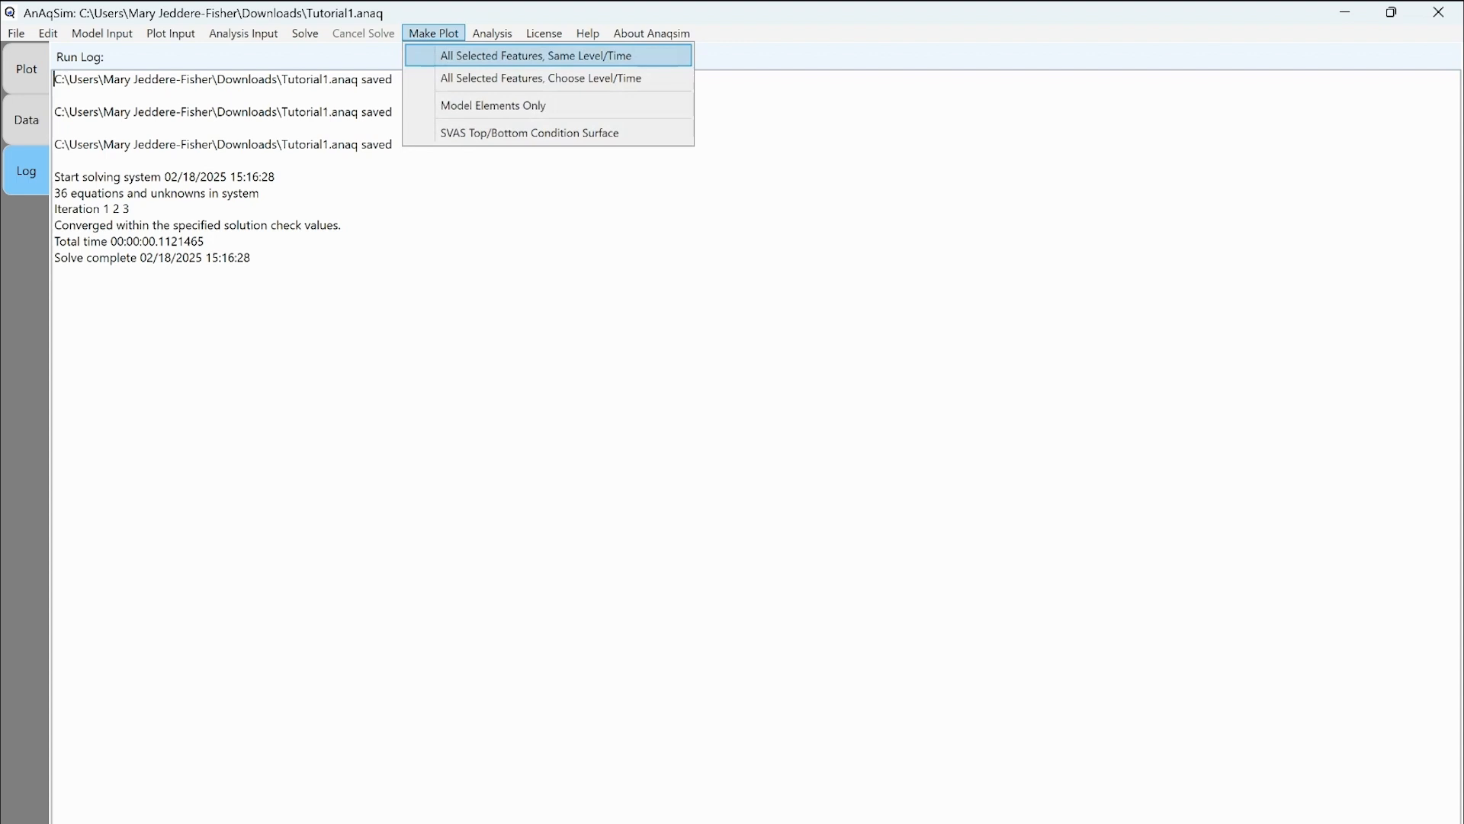
left_click(437, 56)
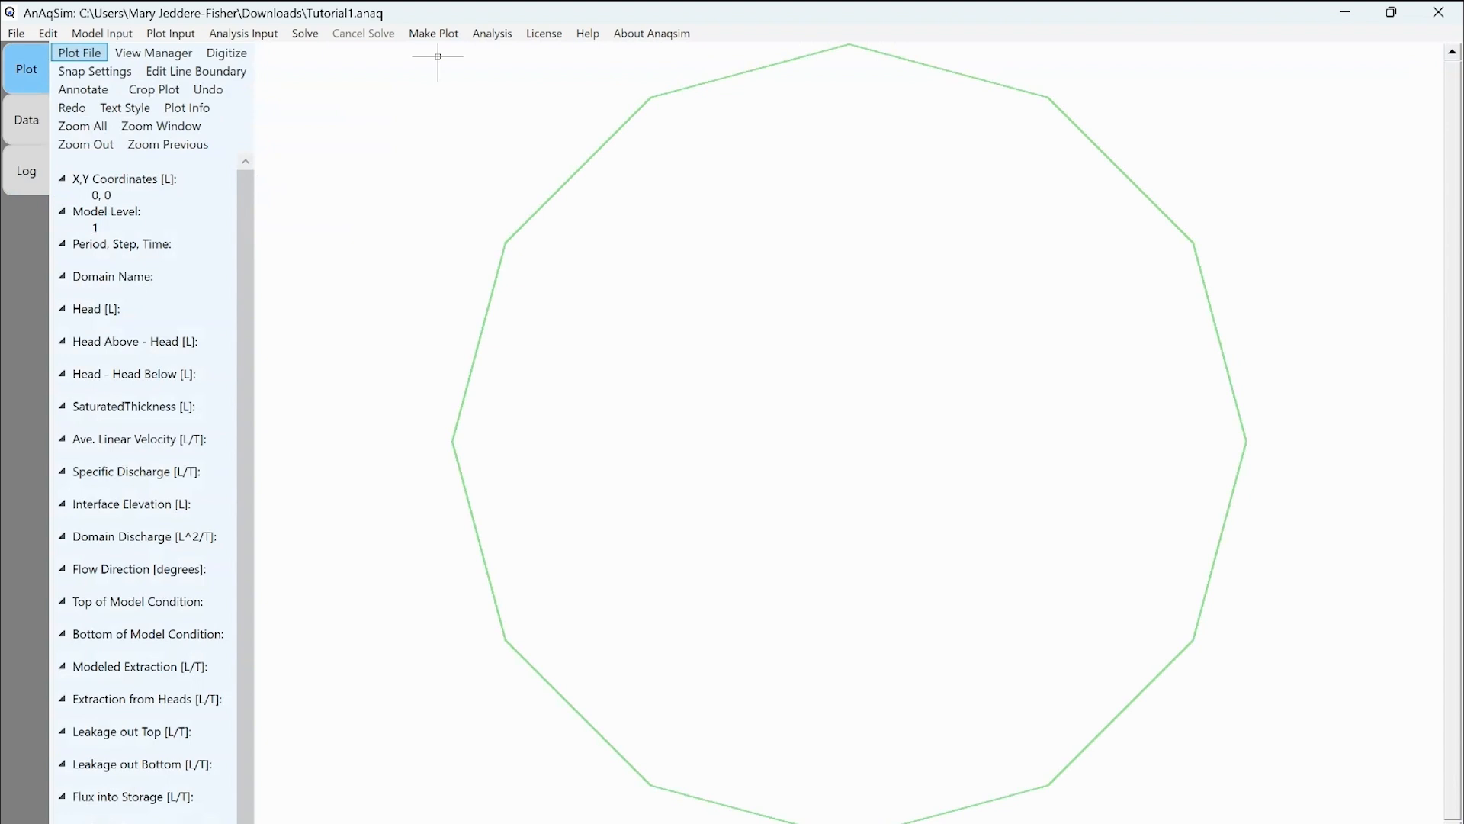
left_click(171, 34)
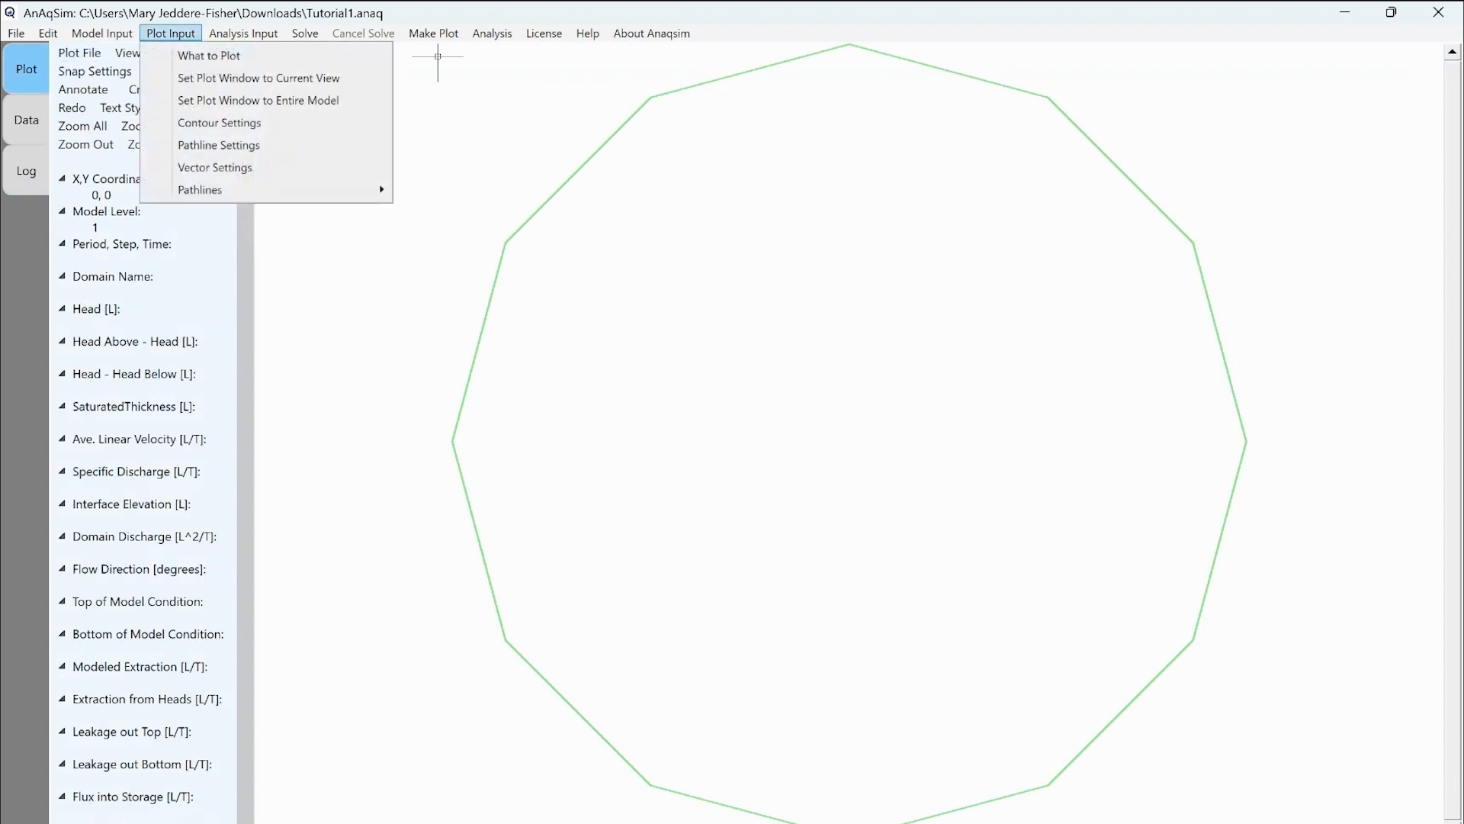
Check Contours in the What to Plot settings.
left_click(209, 56)
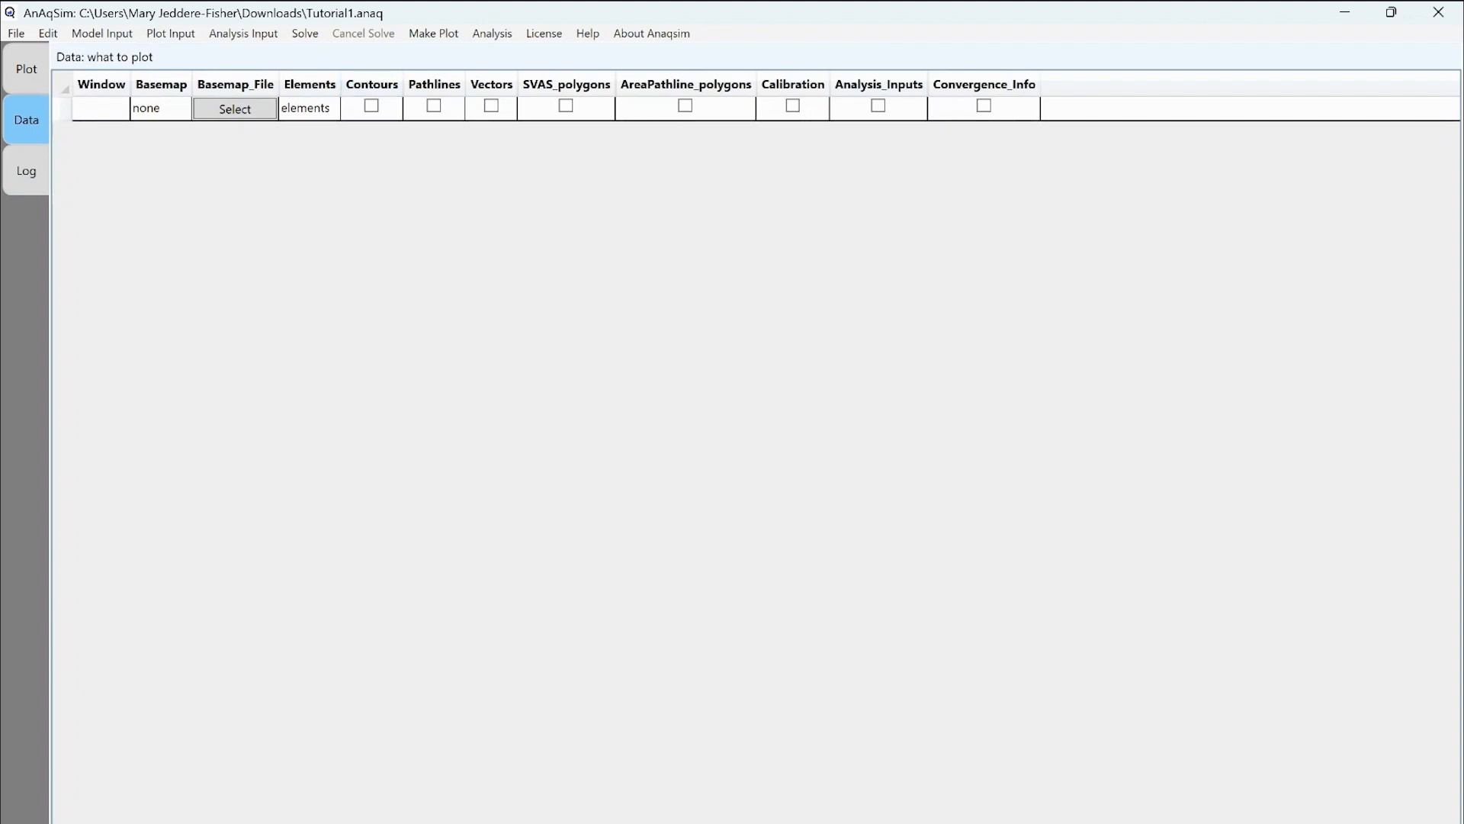
left_click(371, 106)
left_click(371, 106)
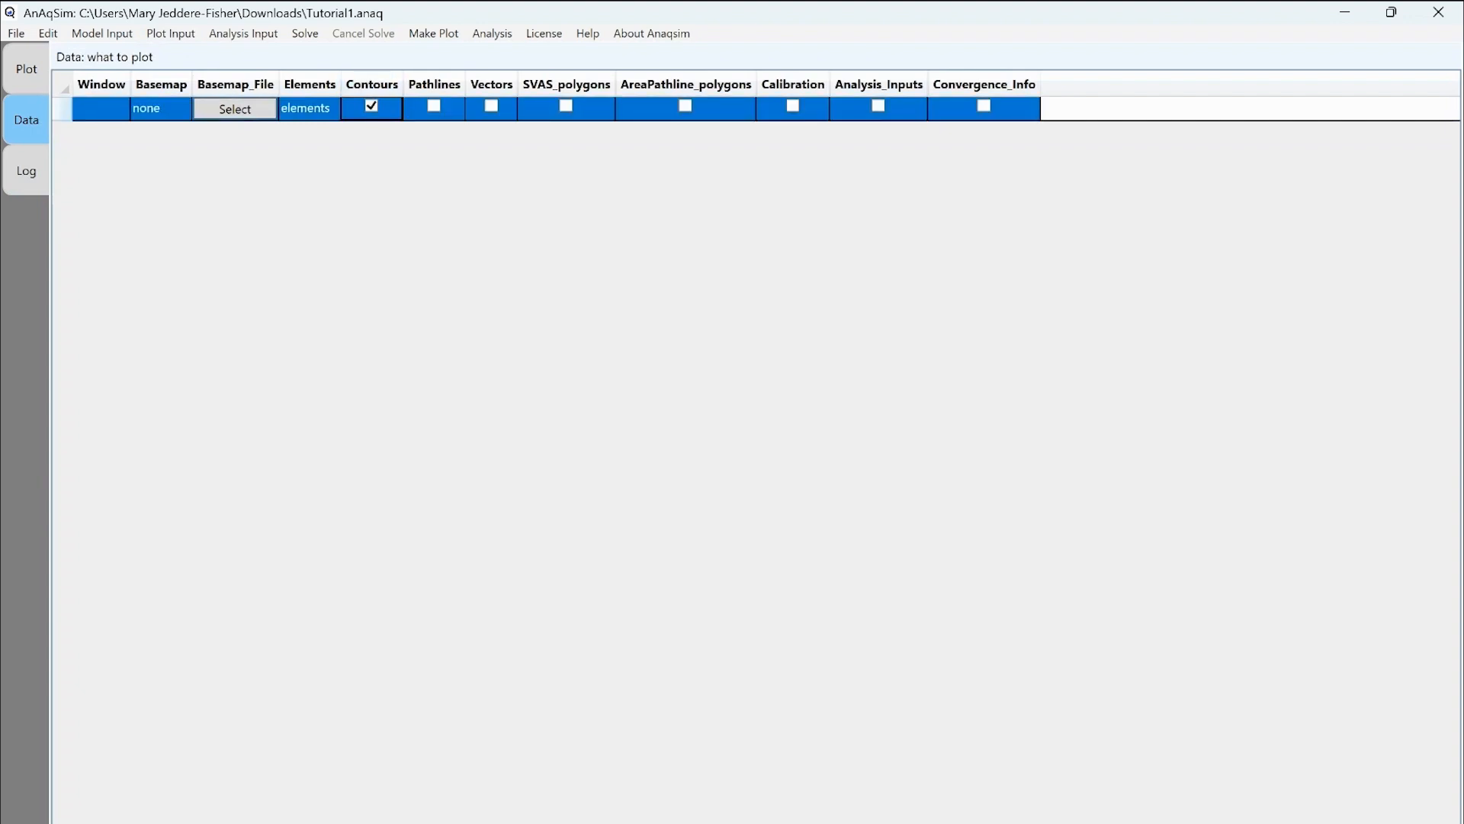
Save the model and replot, showing head contours from about 46.89 to 47.16.
left_click(16, 34)
left_click(46, 72)
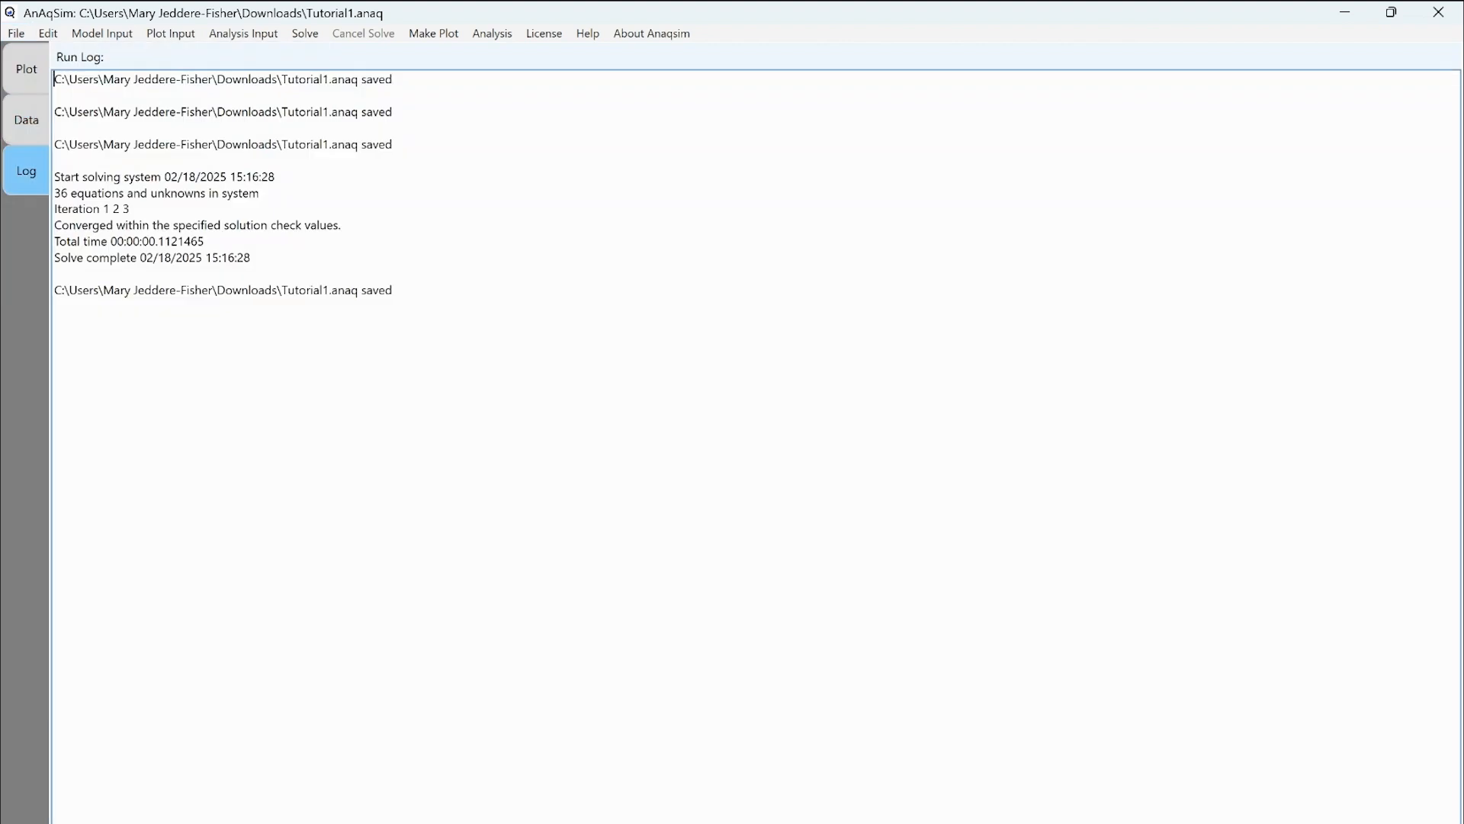
left_click(433, 34)
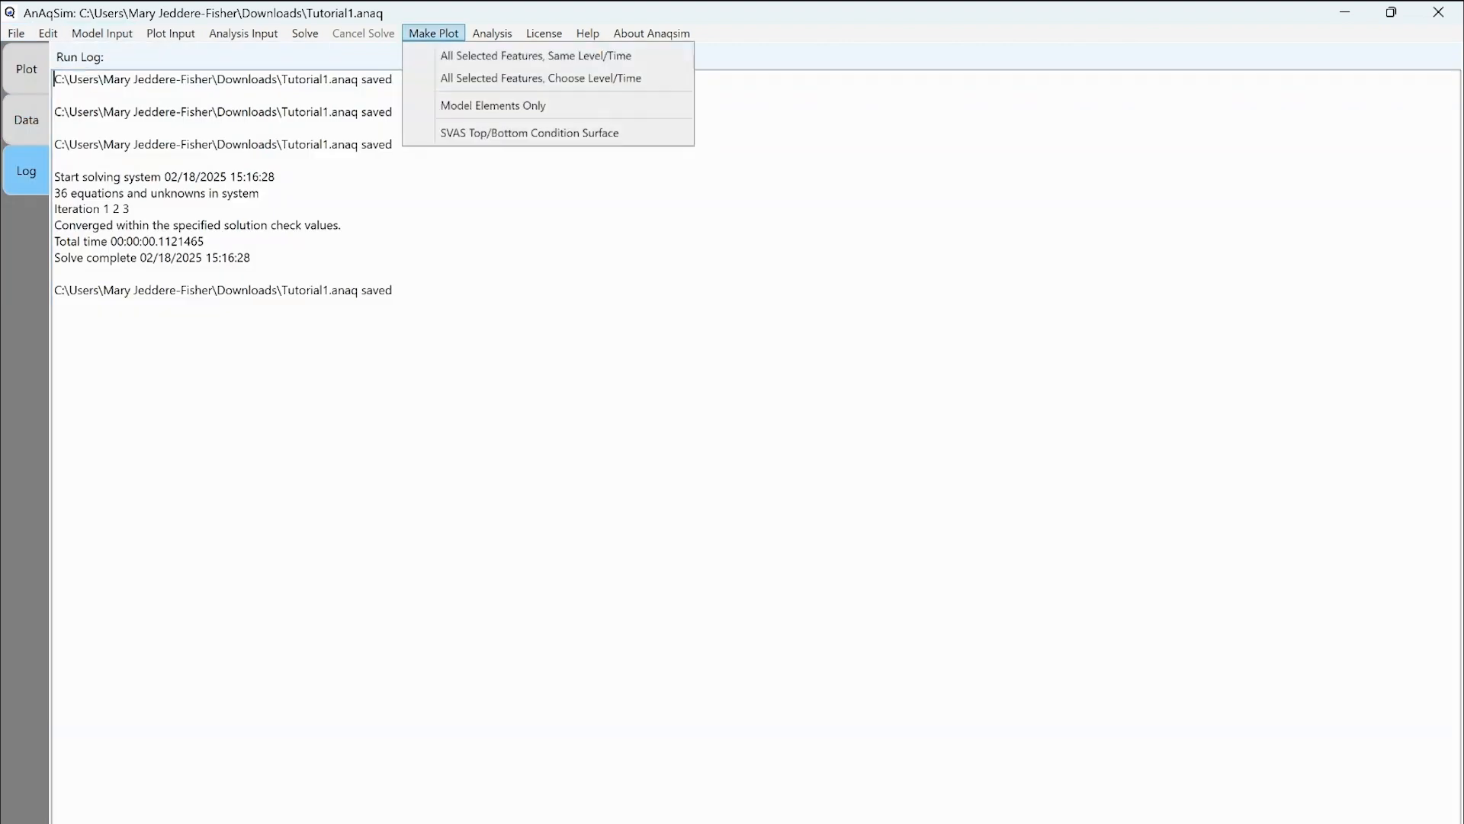
left_click(448, 55)
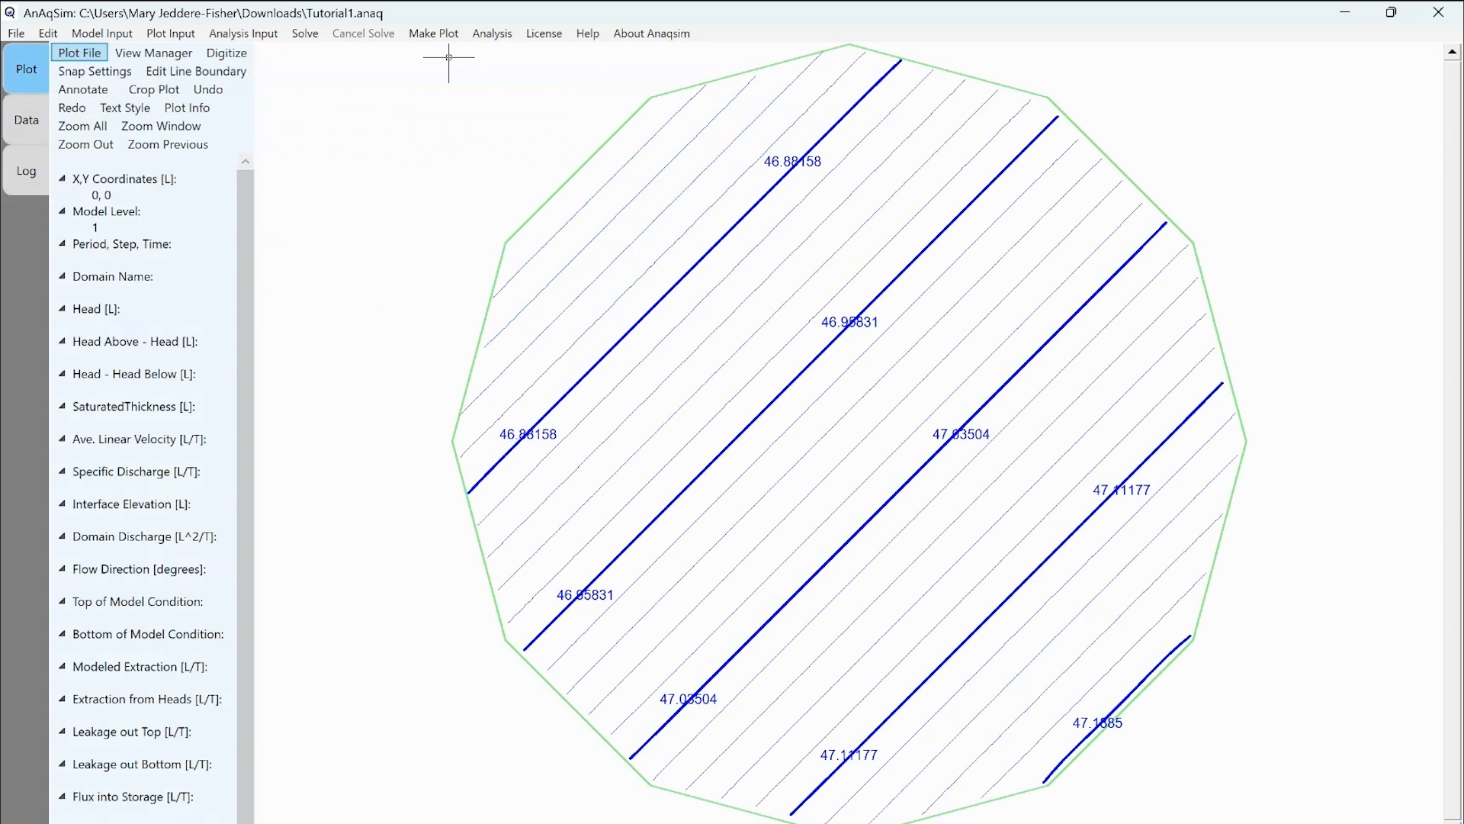
key("Tab")
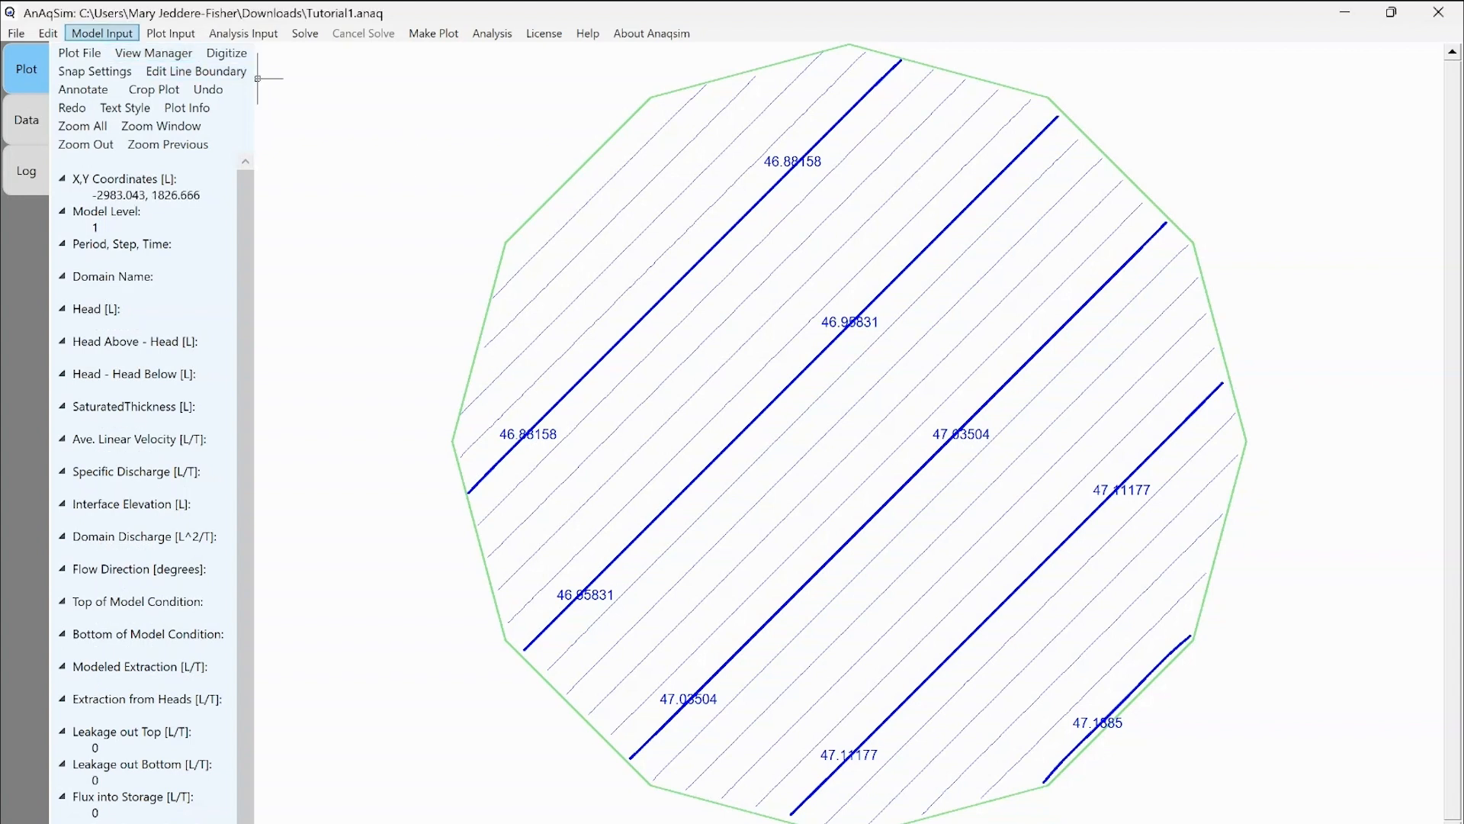
Add a discharge-specified well labelled W1 in the Aquifer domain.
left_click(102, 33)
mouse_move(140, 145)
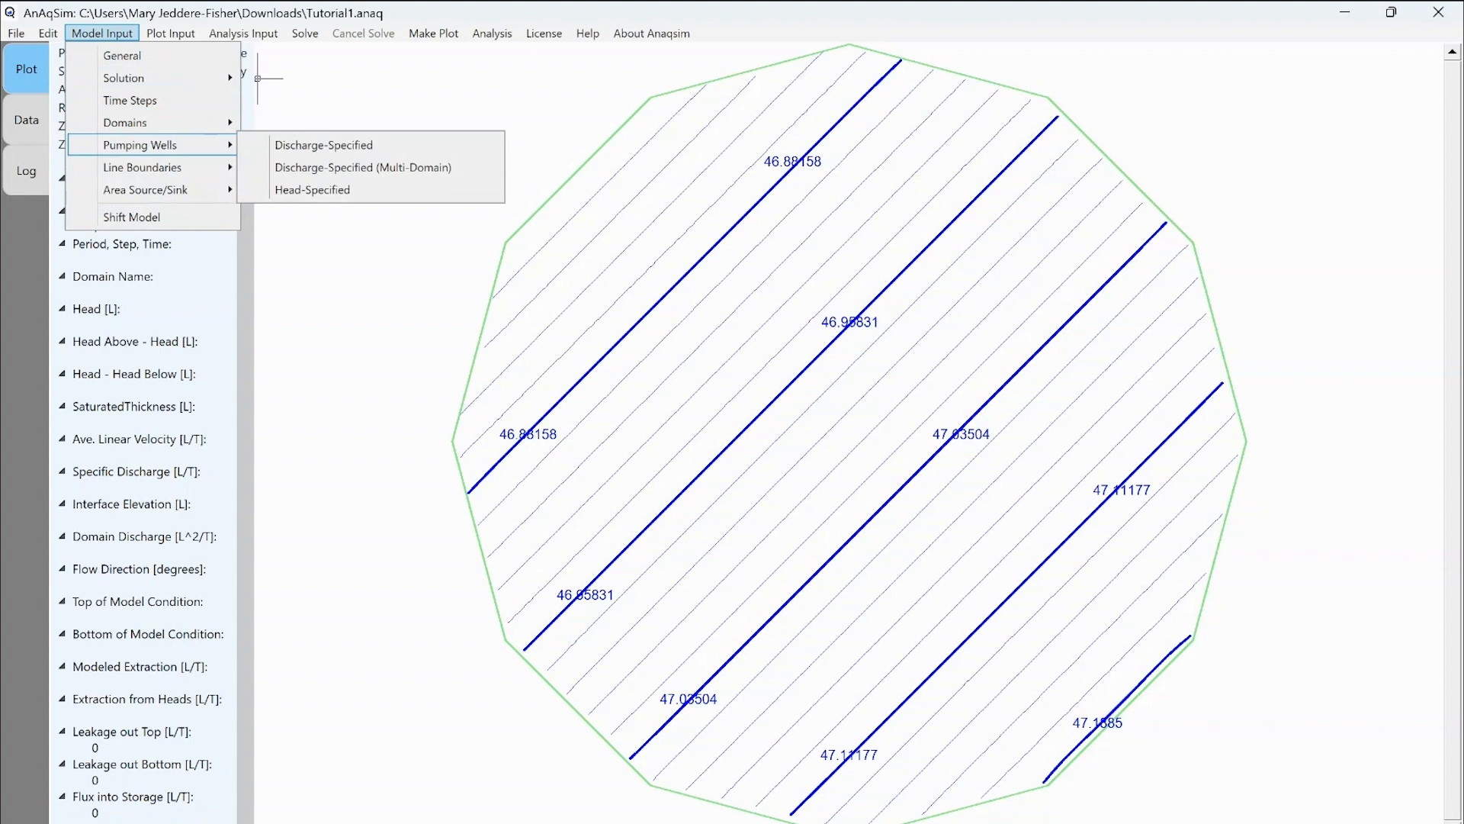
left_click(323, 144)
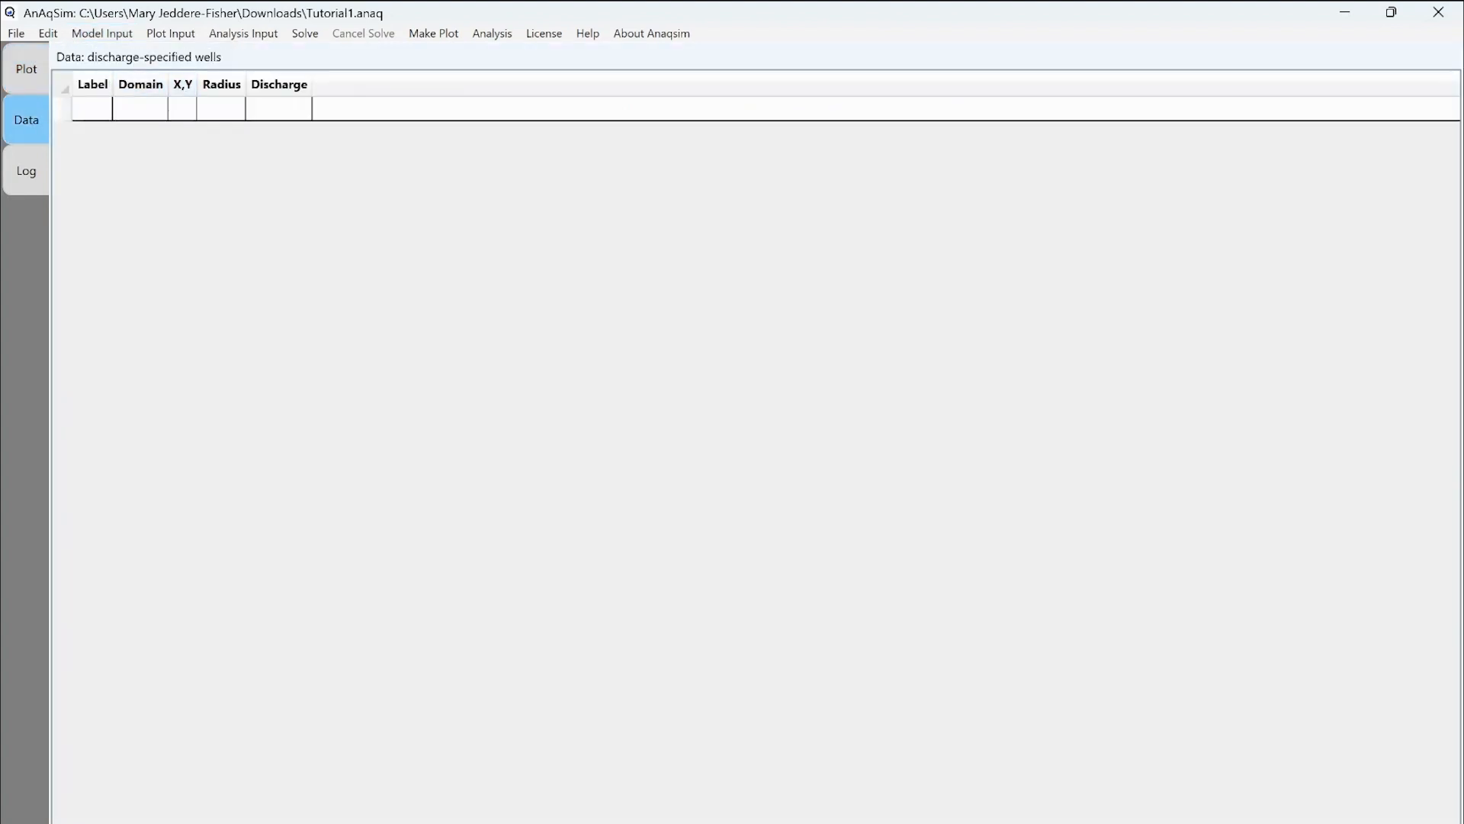
double_click(92, 109)
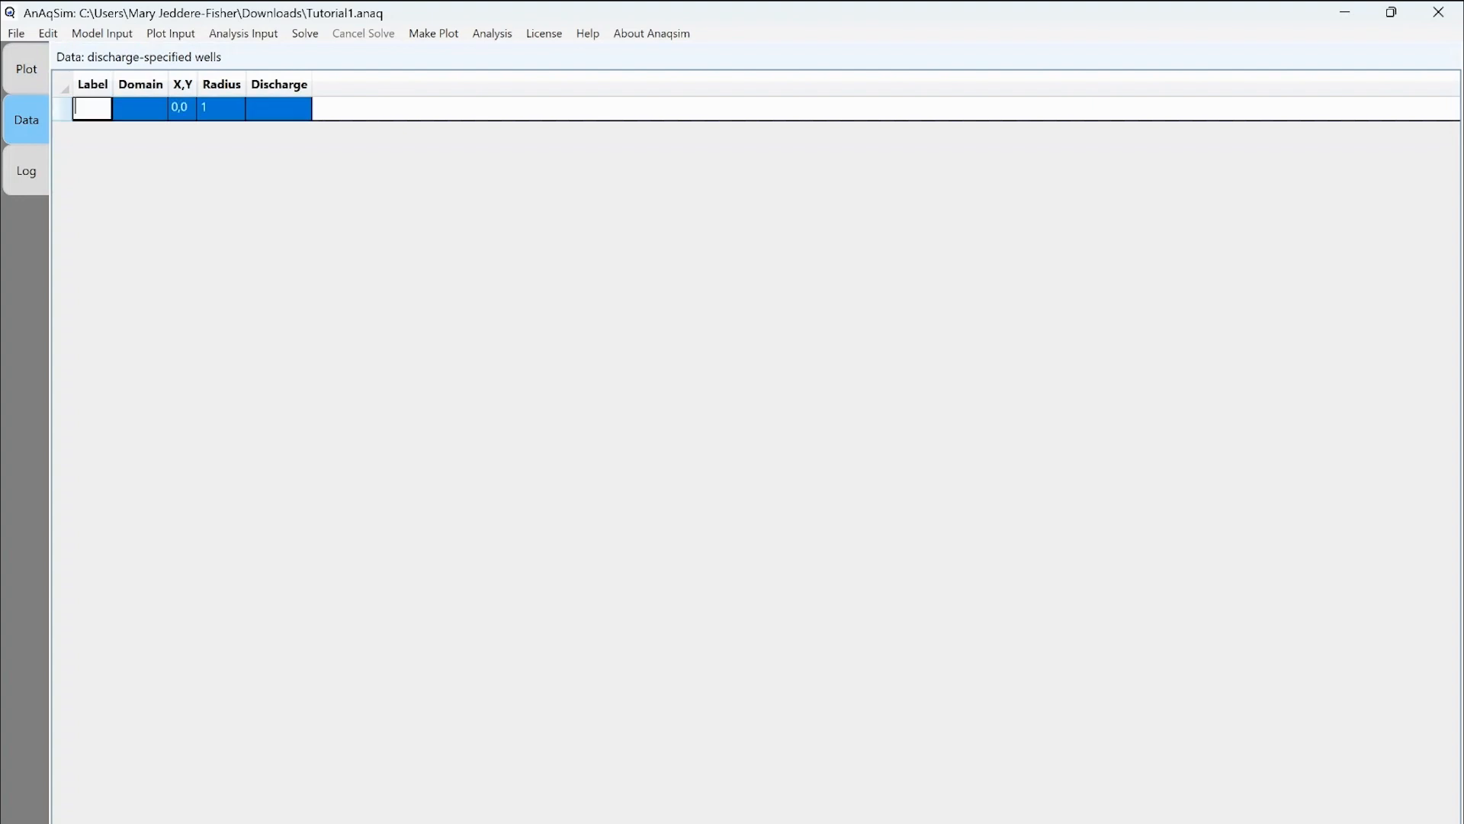
type("W1")
key("Tab")
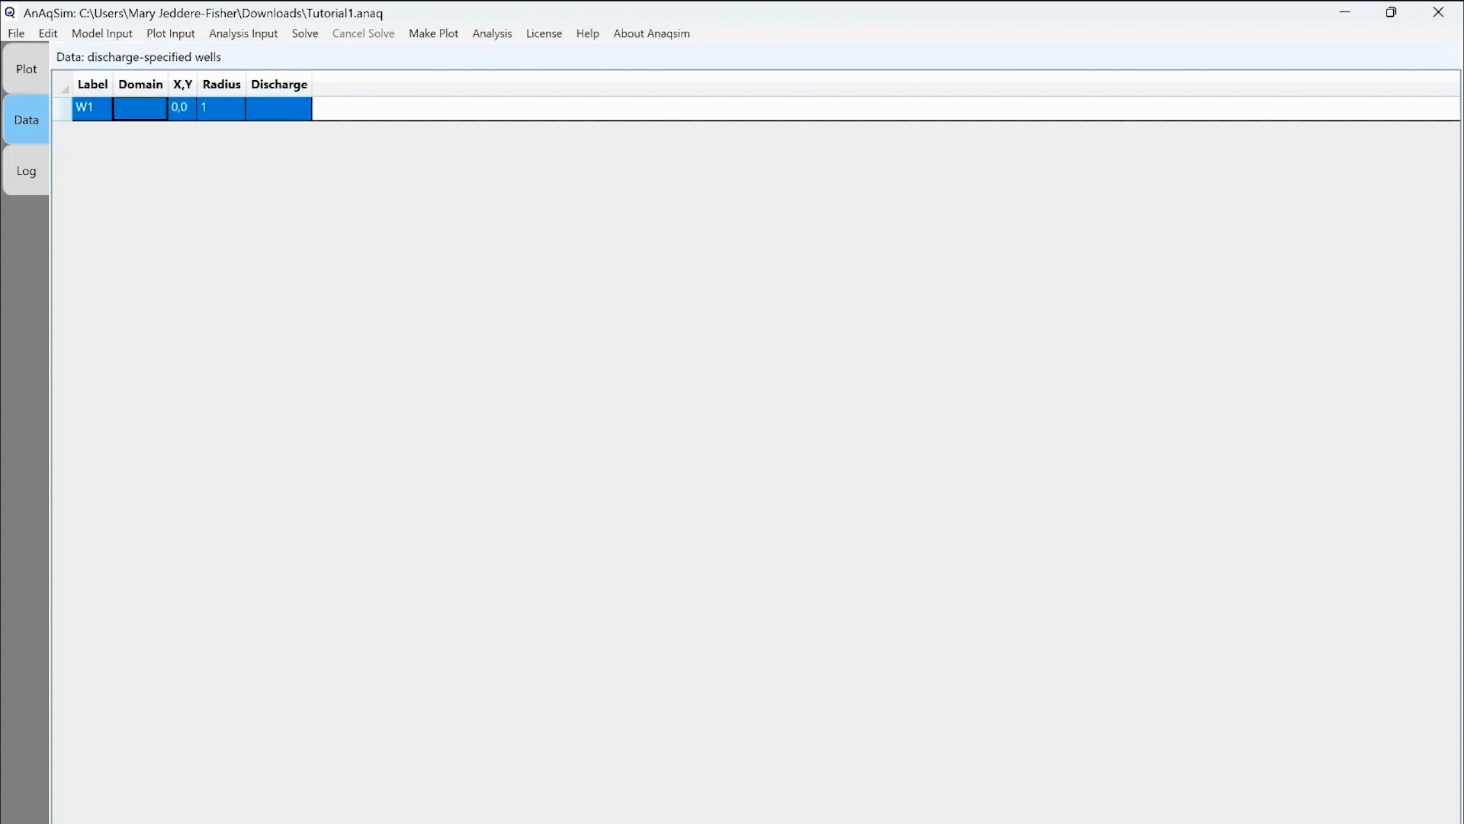
left_click(141, 108)
left_click(140, 109)
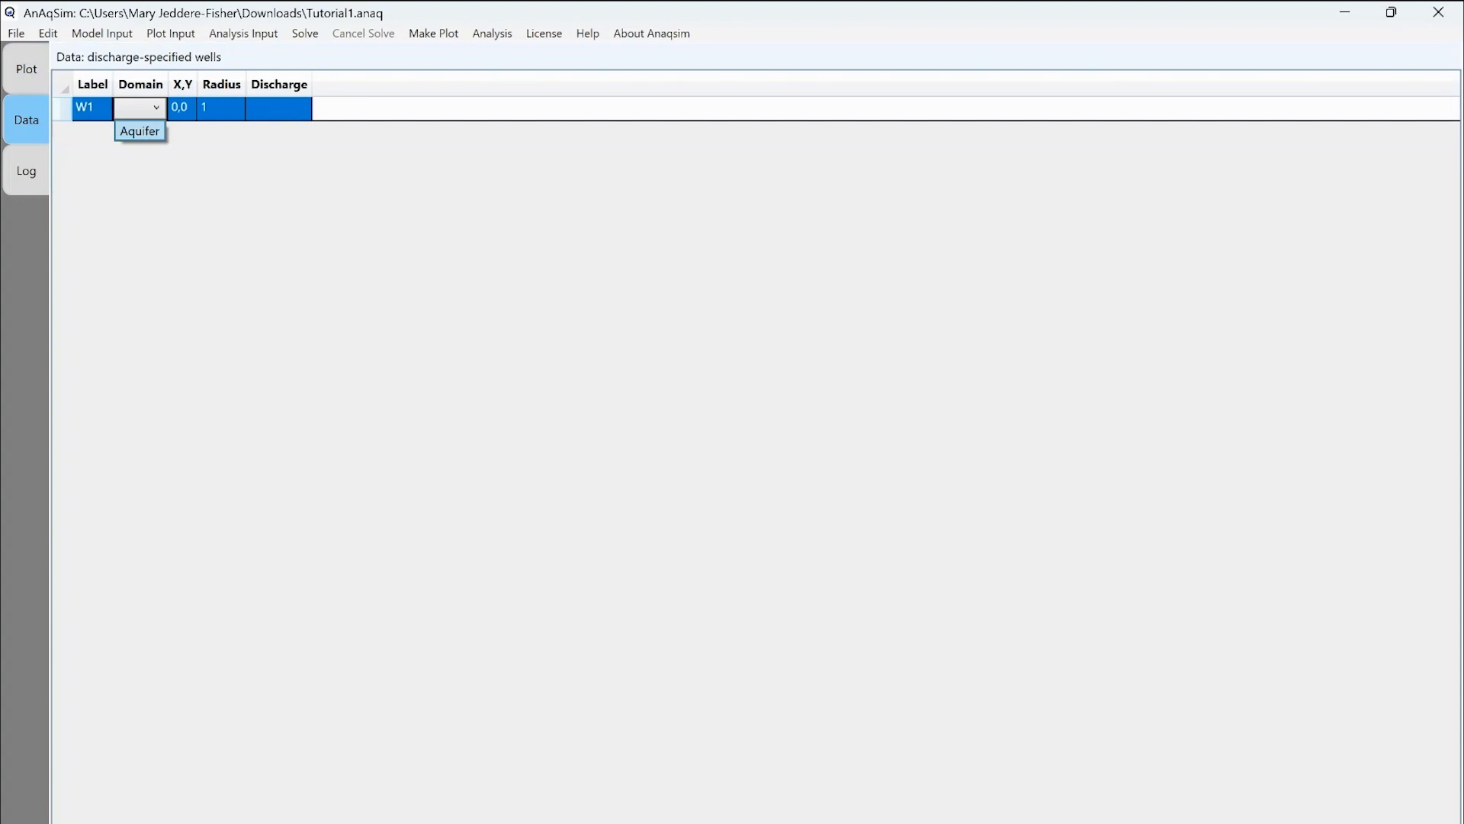
left_click(140, 132)
Keep W1 at 0,0 with radius 1 and set its discharge to -100.
left_click(198, 109)
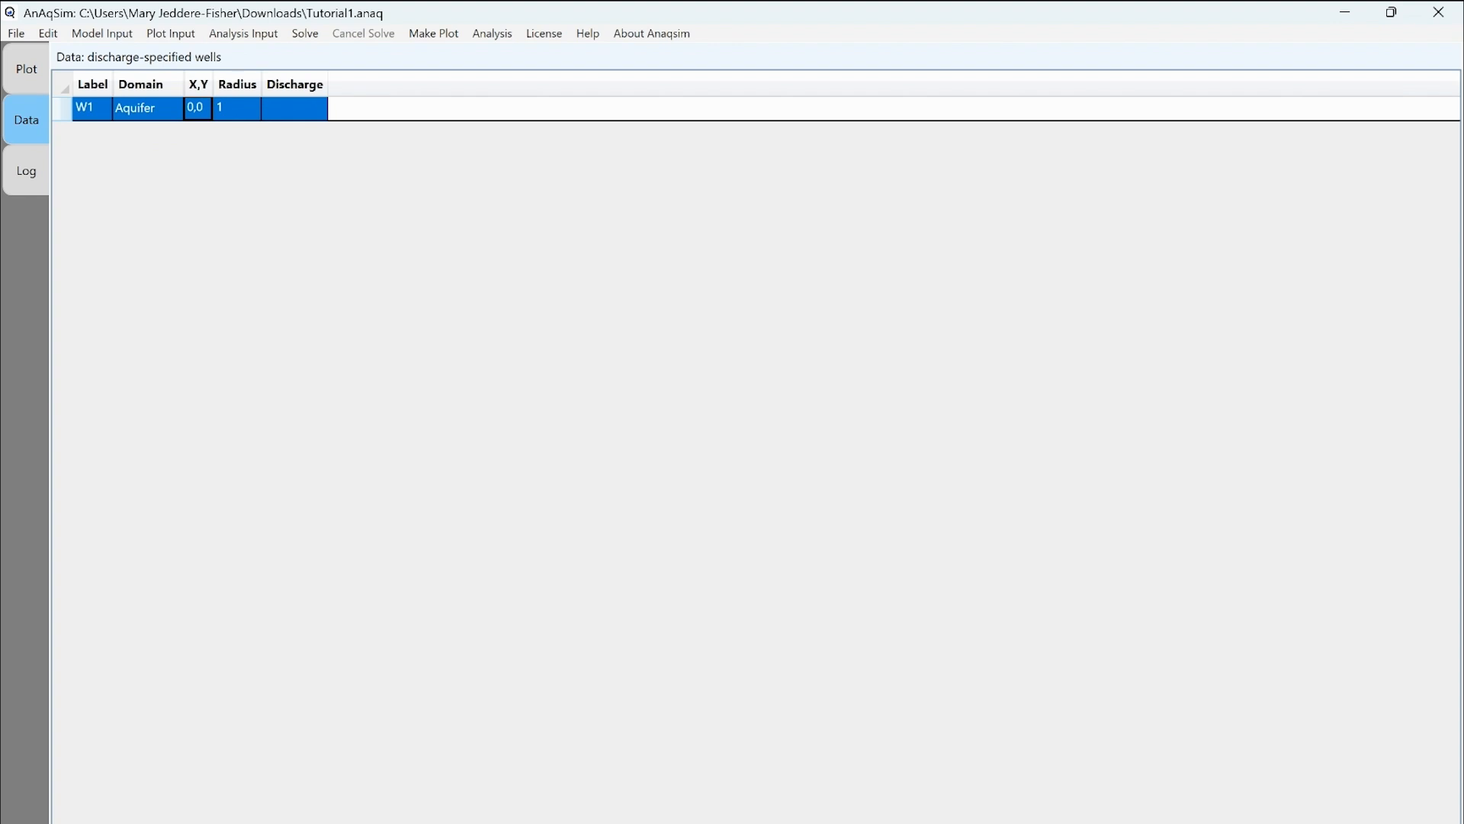
left_click(237, 108)
double_click(295, 108)
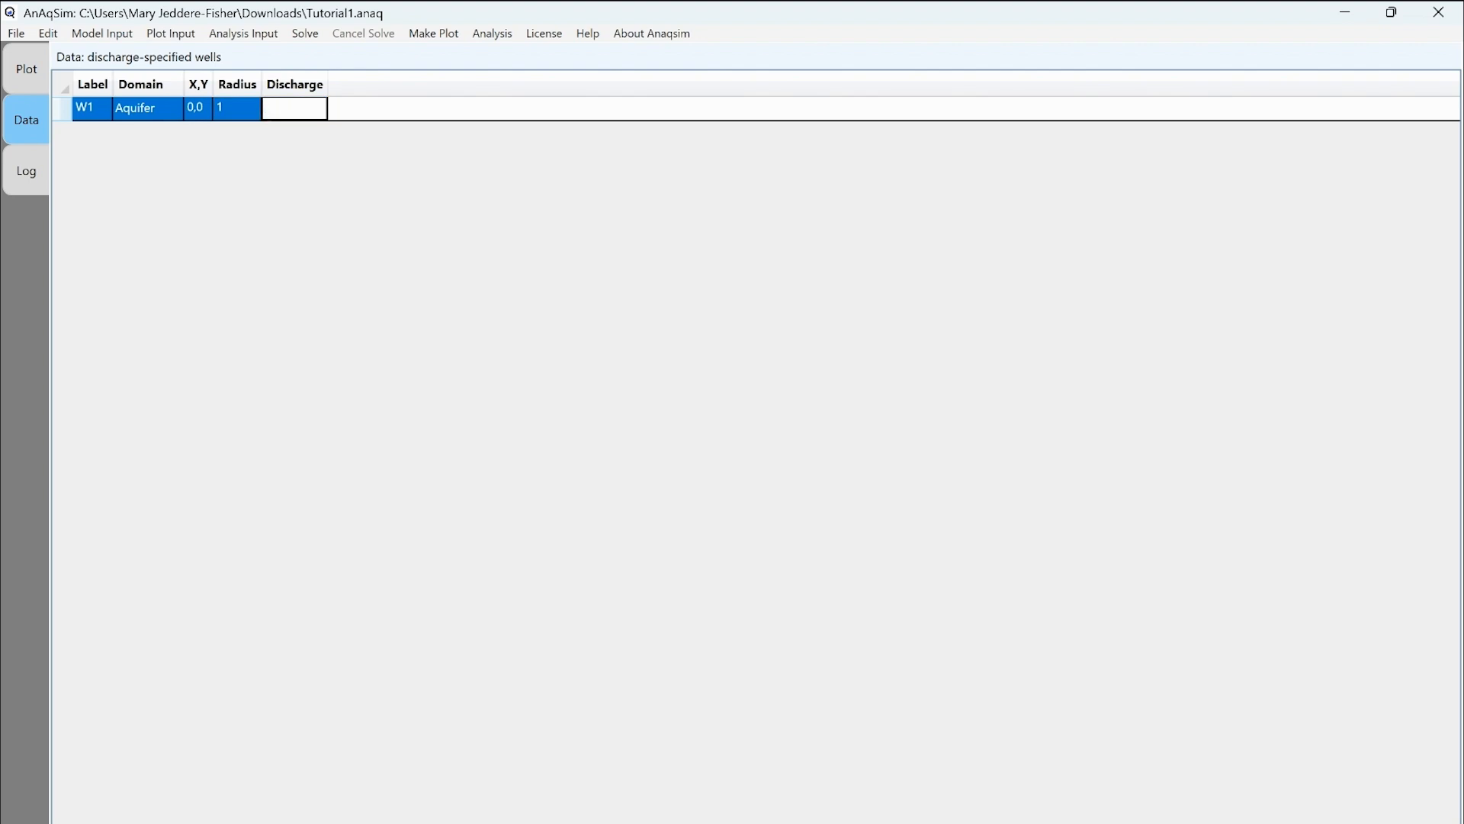
type("-100")
left_click(237, 108)
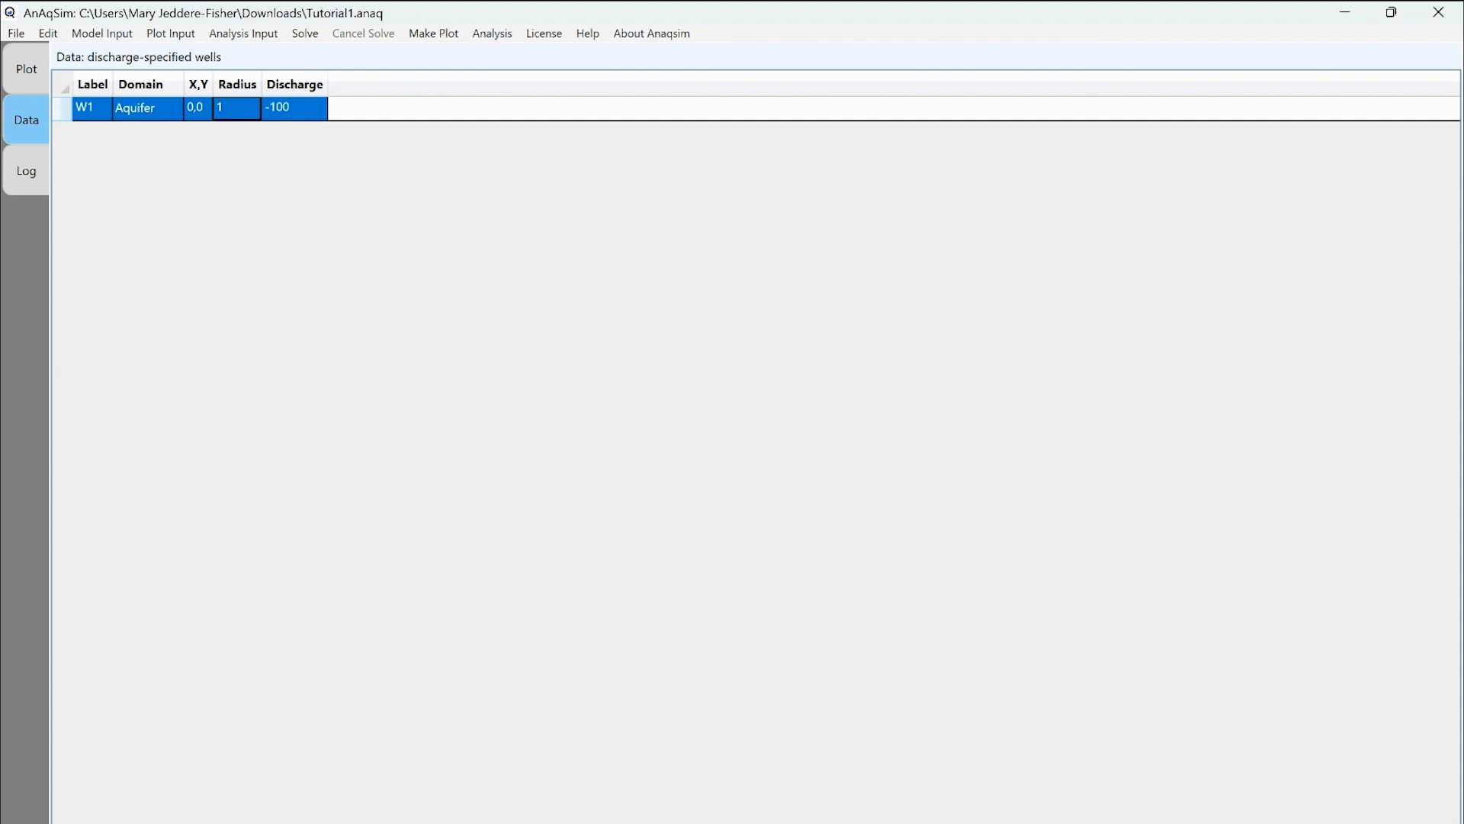
Save, solve and replot, showing contours bending into well W1, about 46.81 to 47.15.
left_click(16, 33)
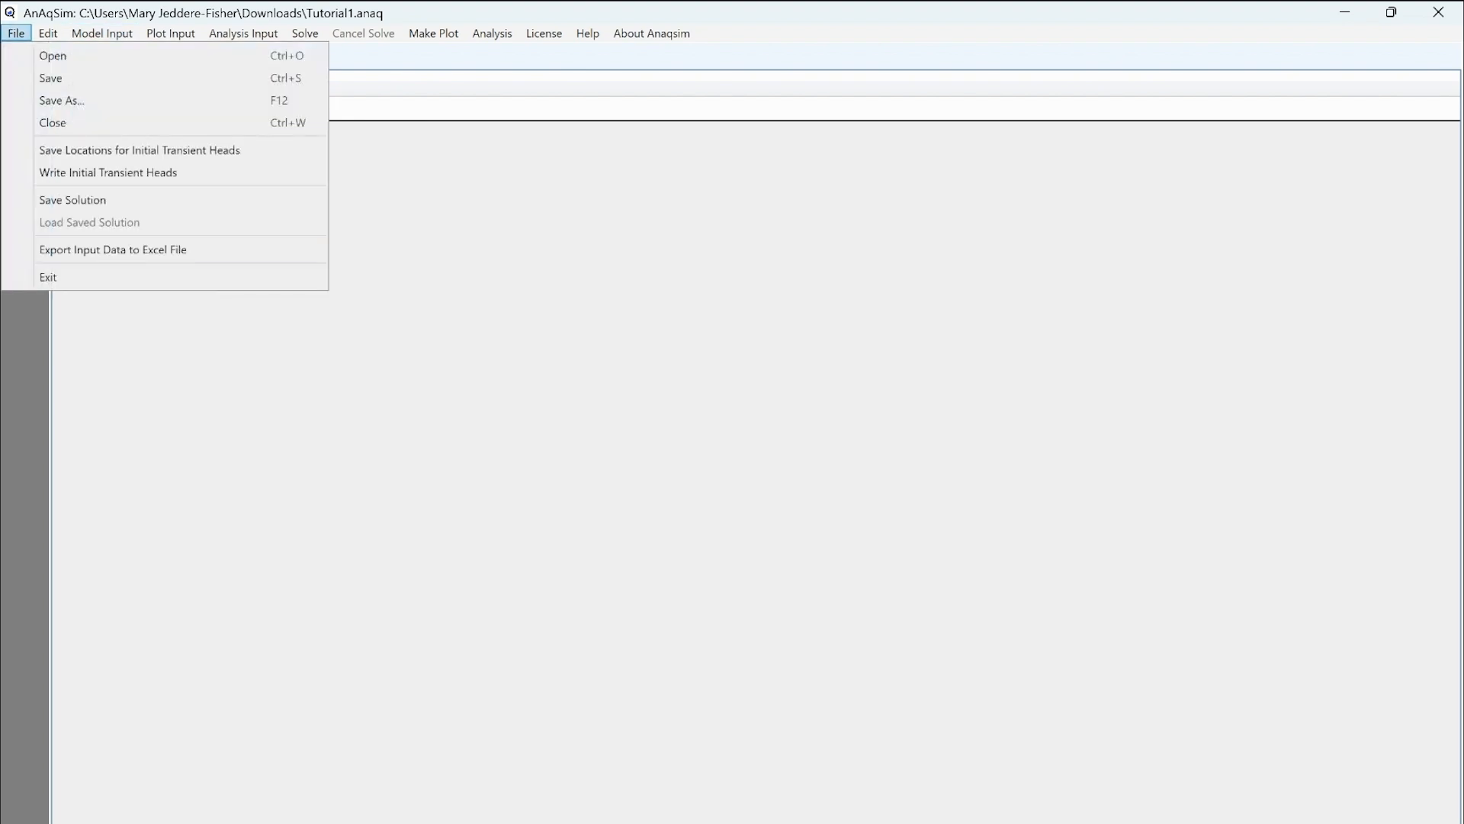
left_click(51, 79)
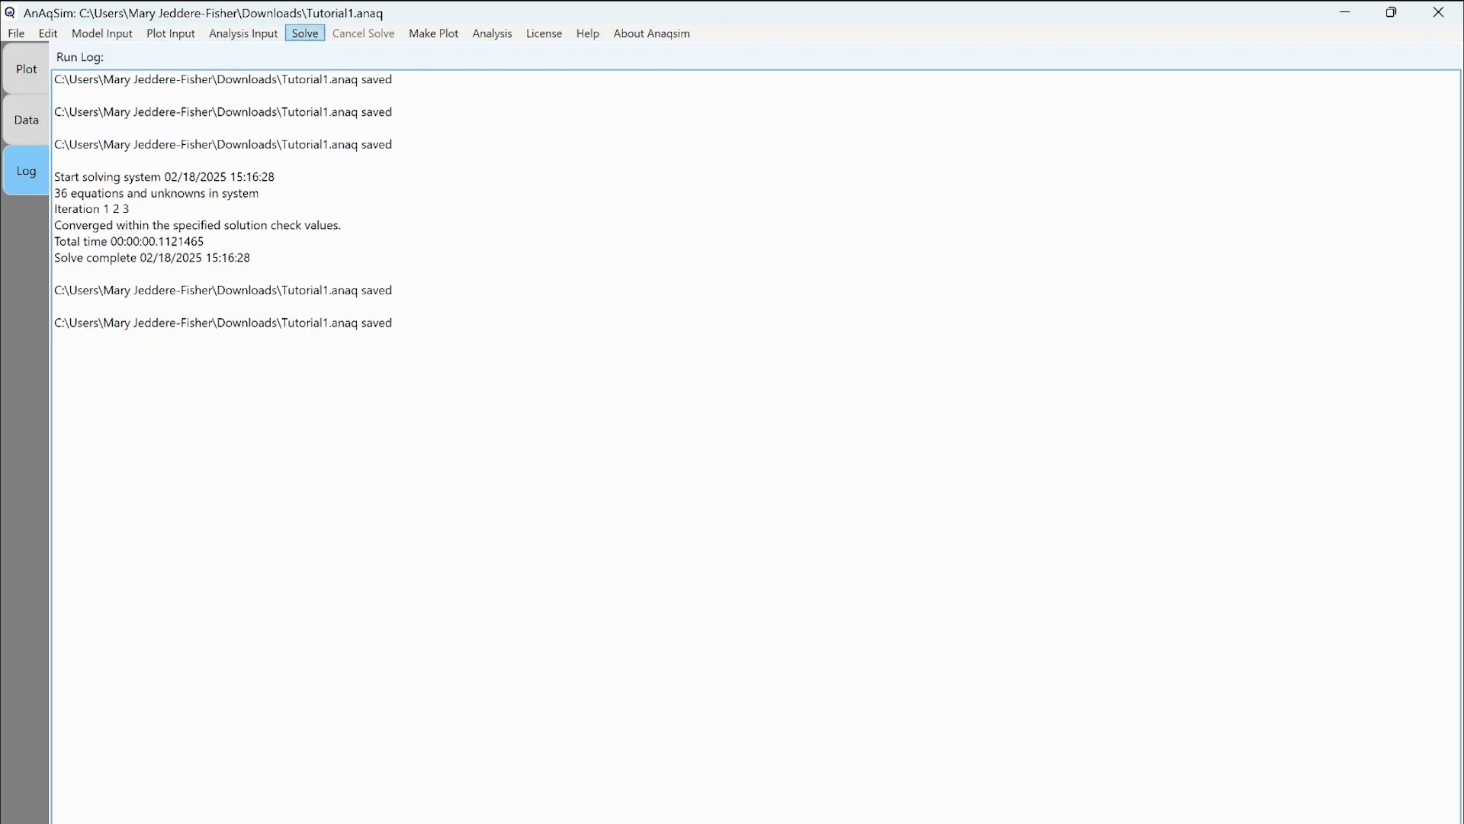
left_click(305, 33)
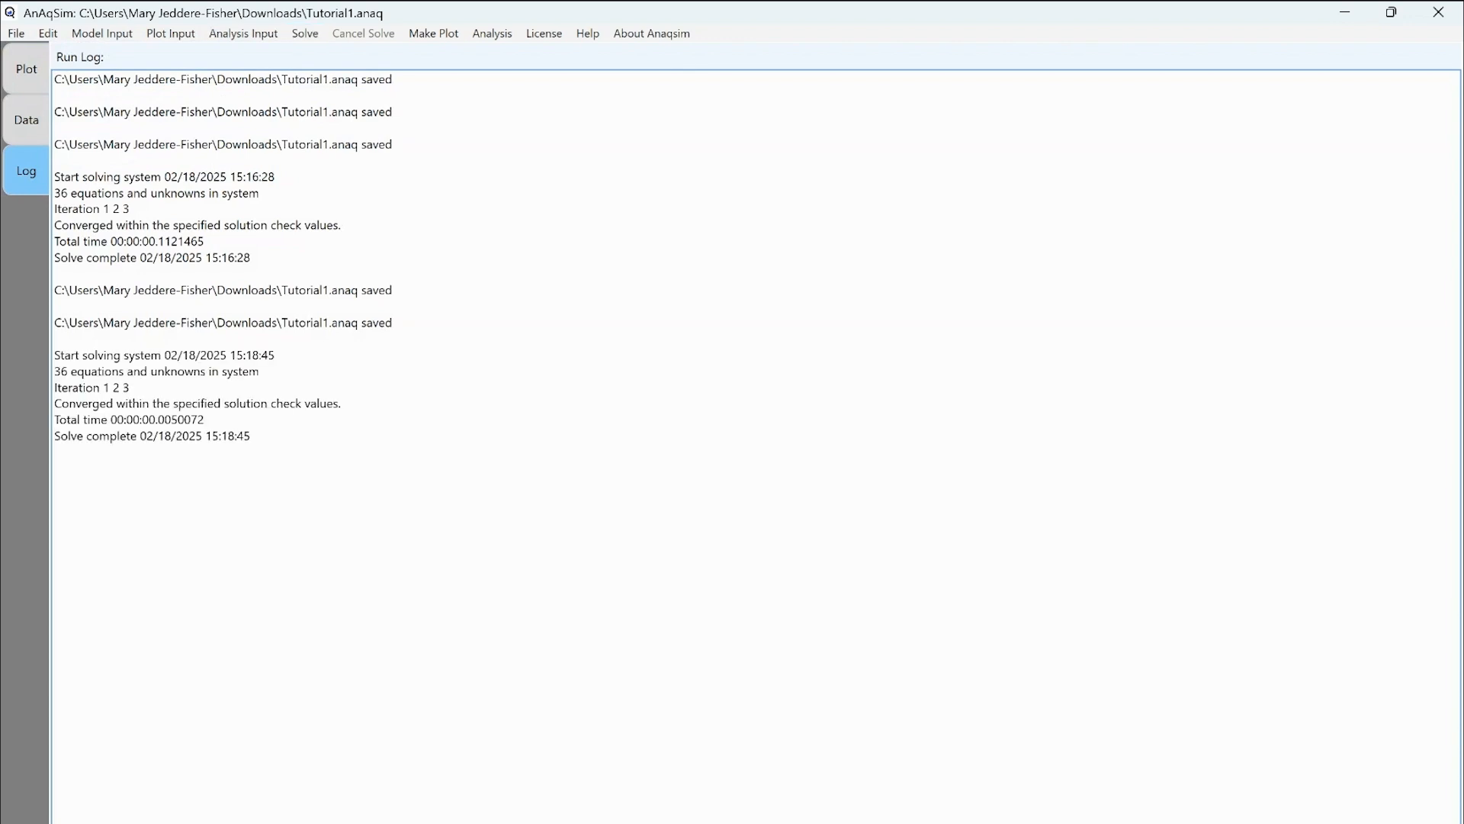
left_click(433, 32)
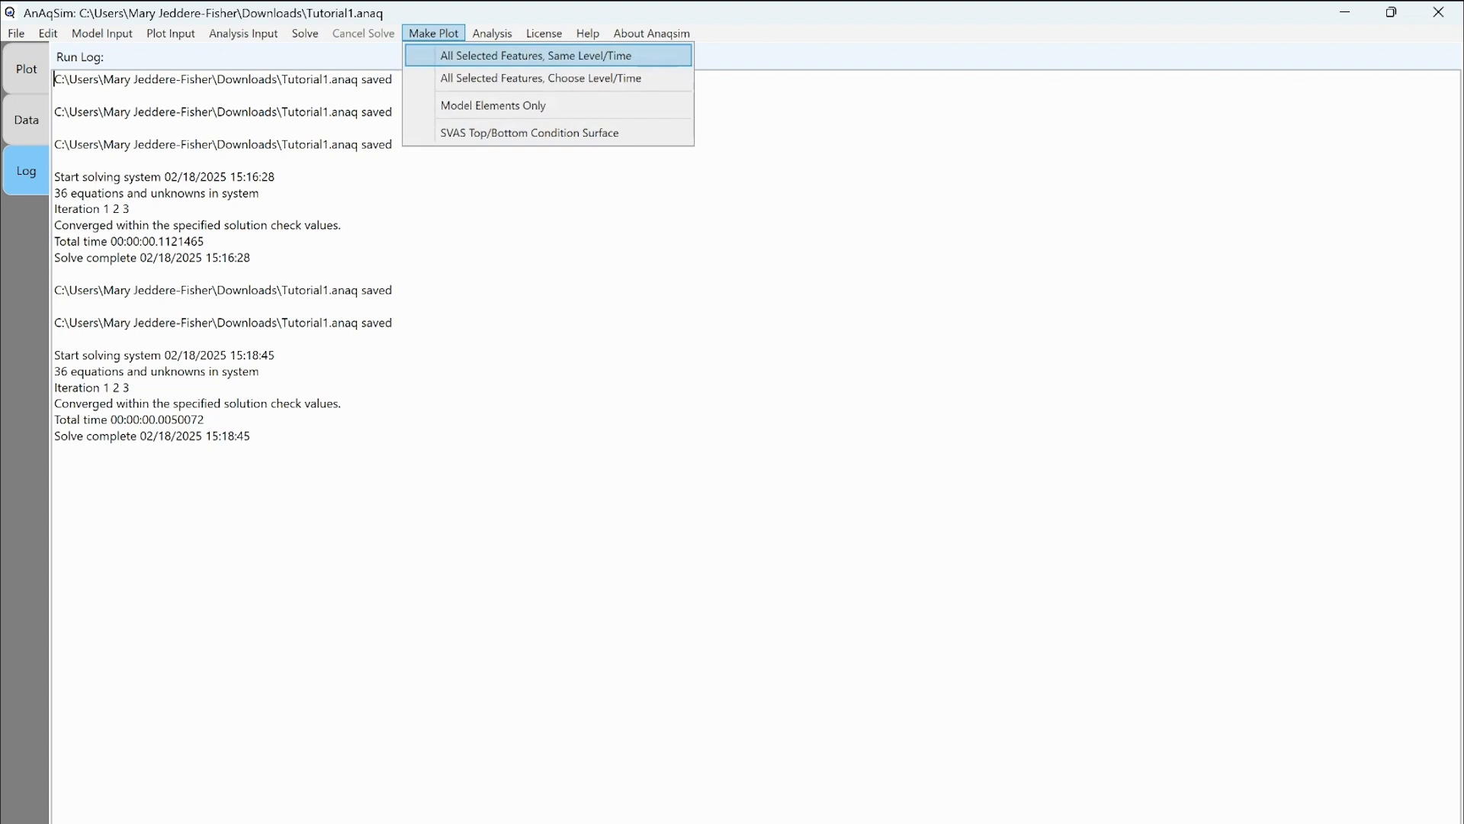
left_click(456, 55)
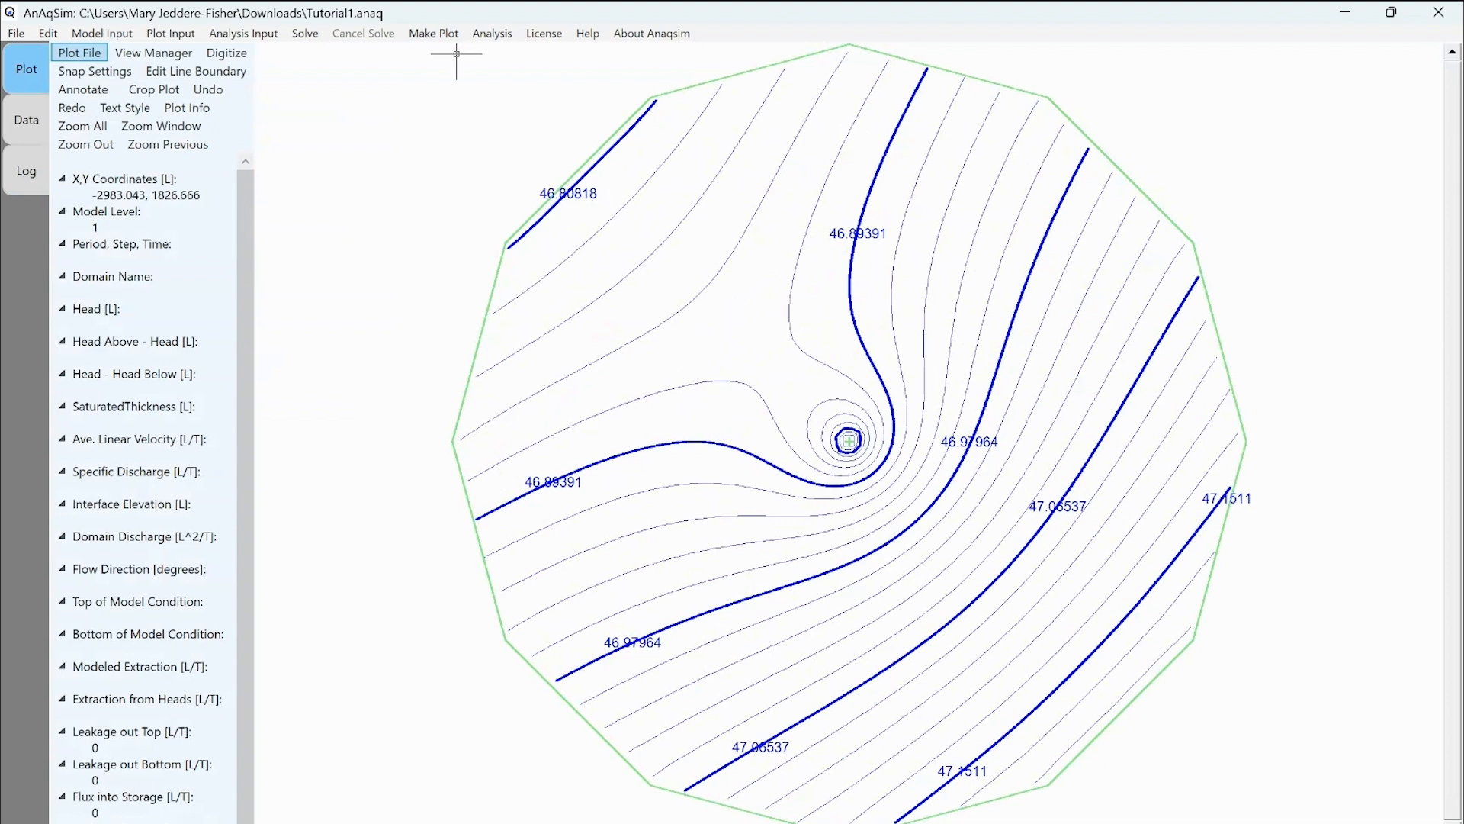
Zoom in on well W1, set the plot window to this view, and redraw the head contours.
scroll(456, 53, "up", 8)
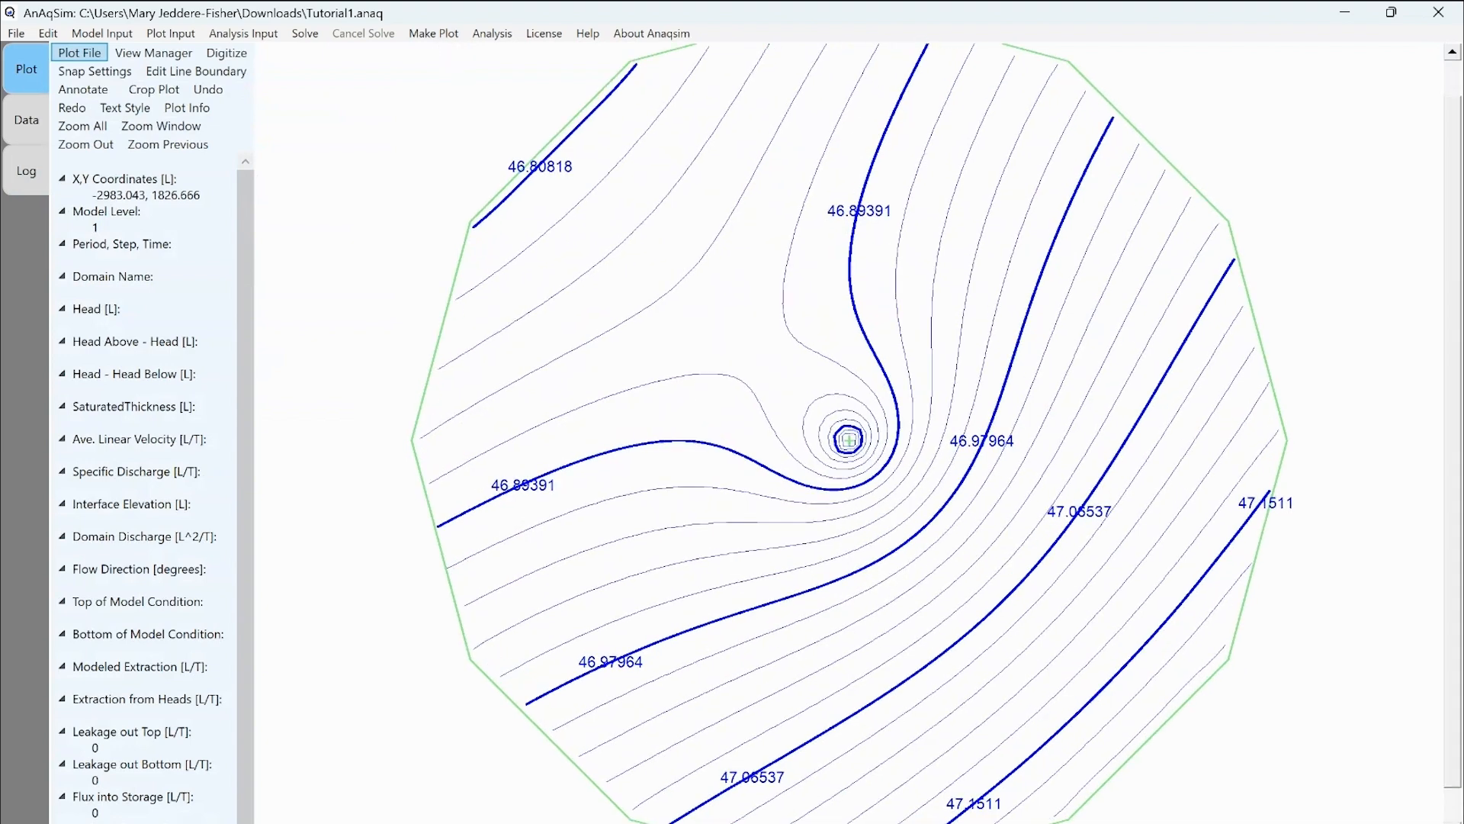
scroll(846, 436, "up", 10)
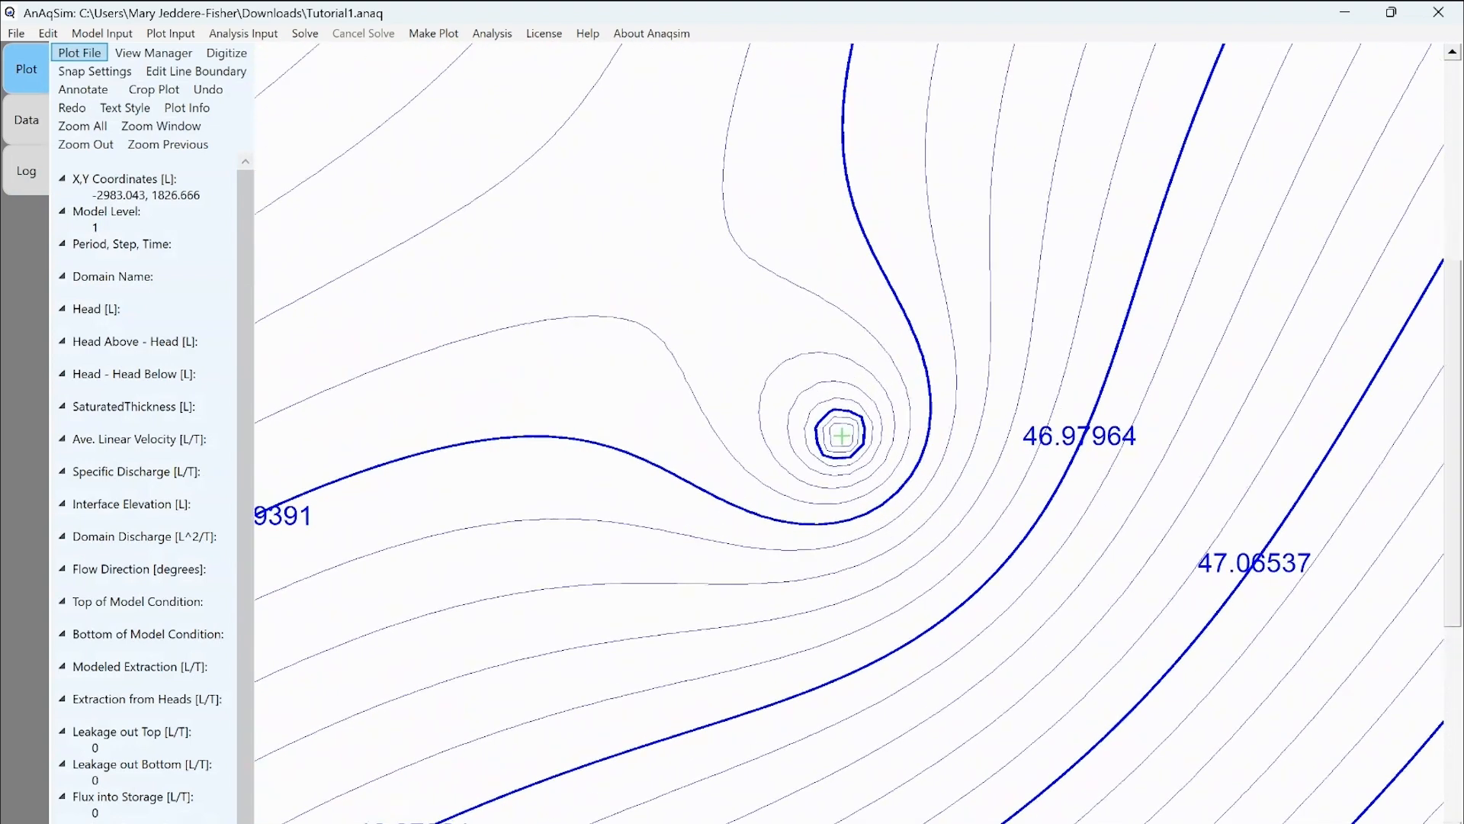
scroll(848, 440, "up", 3)
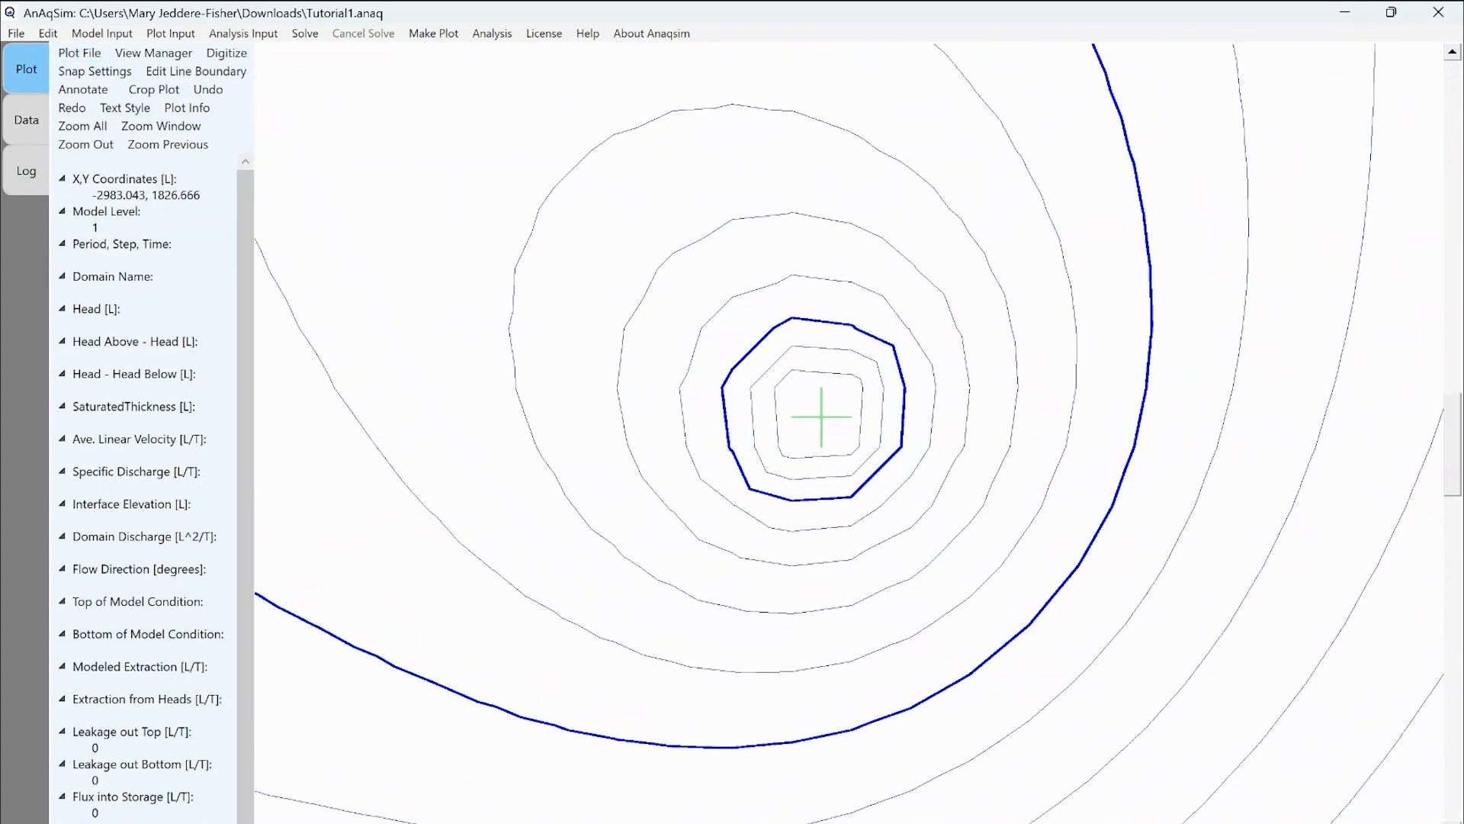
left_click(170, 33)
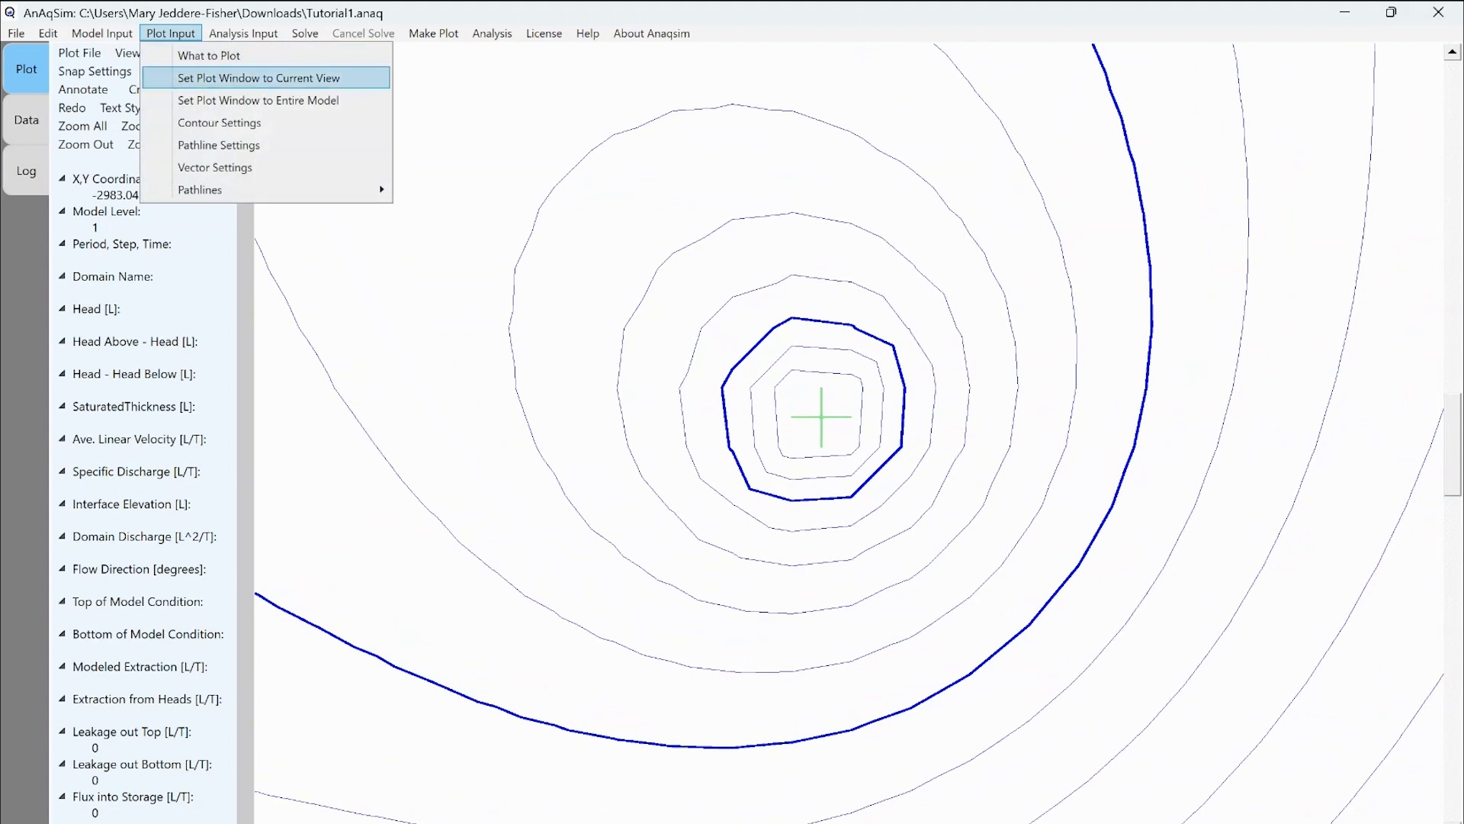
left_click(228, 78)
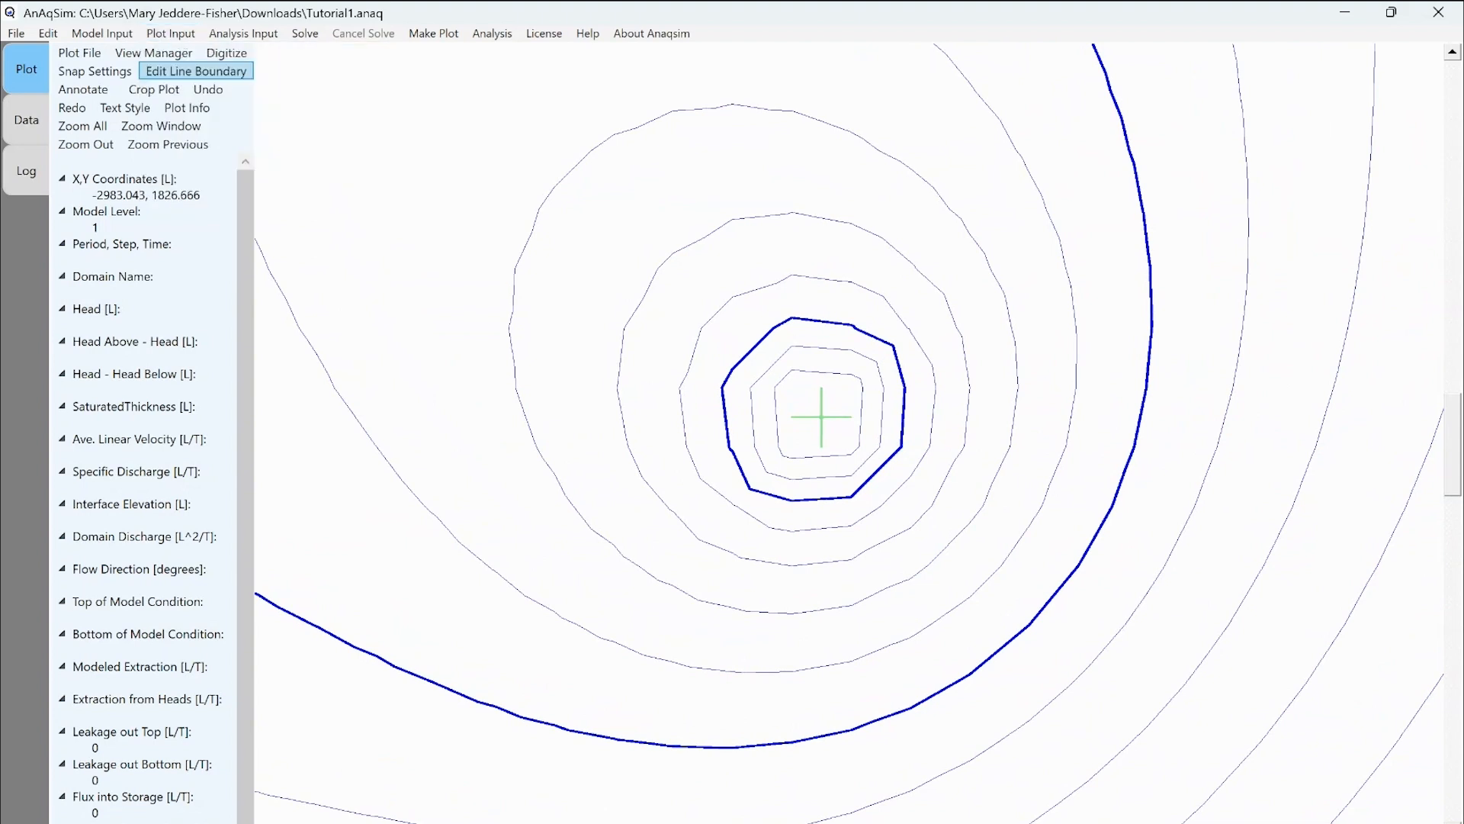
left_click(433, 33)
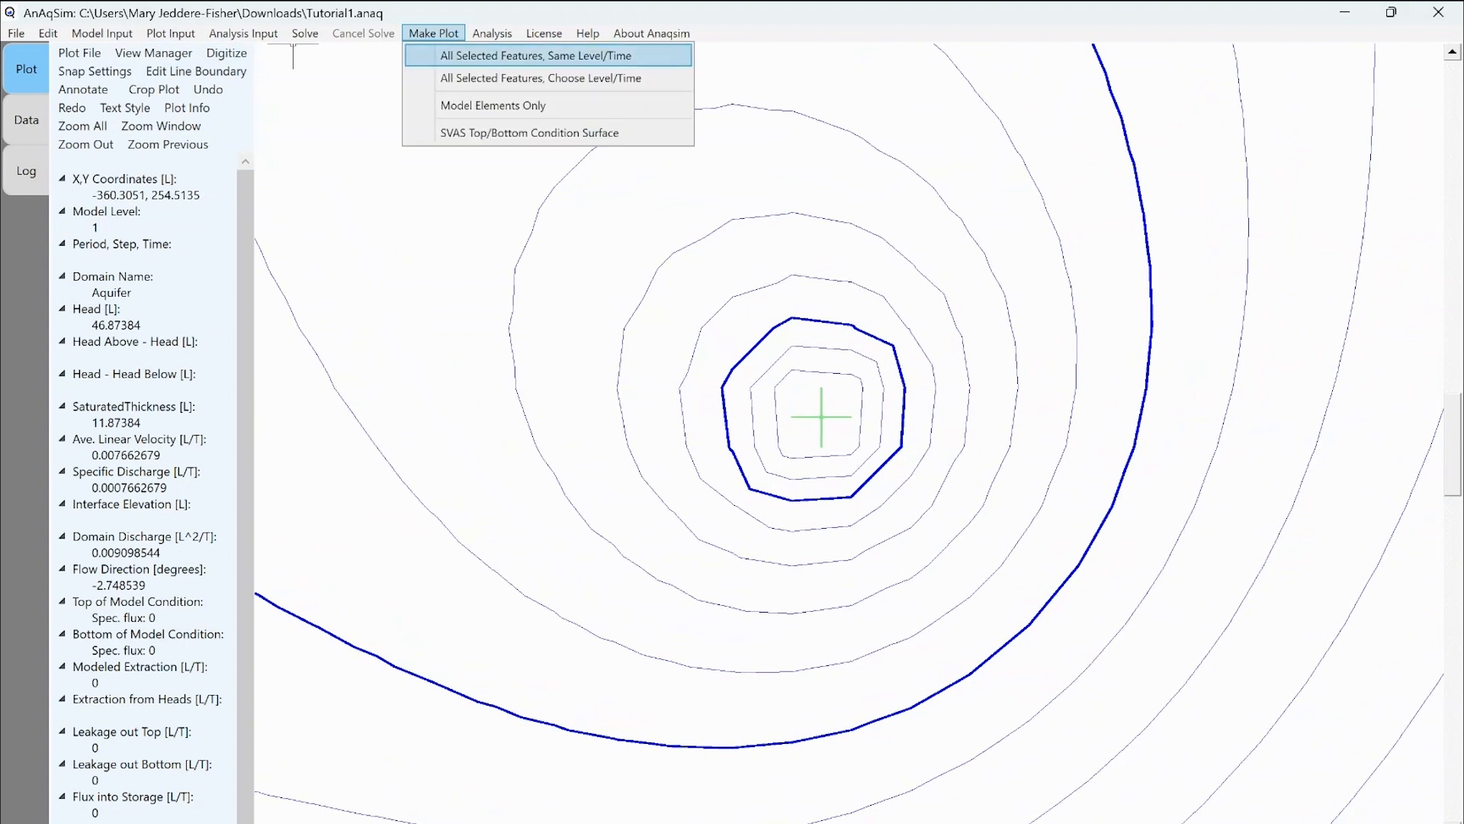
left_click(534, 55)
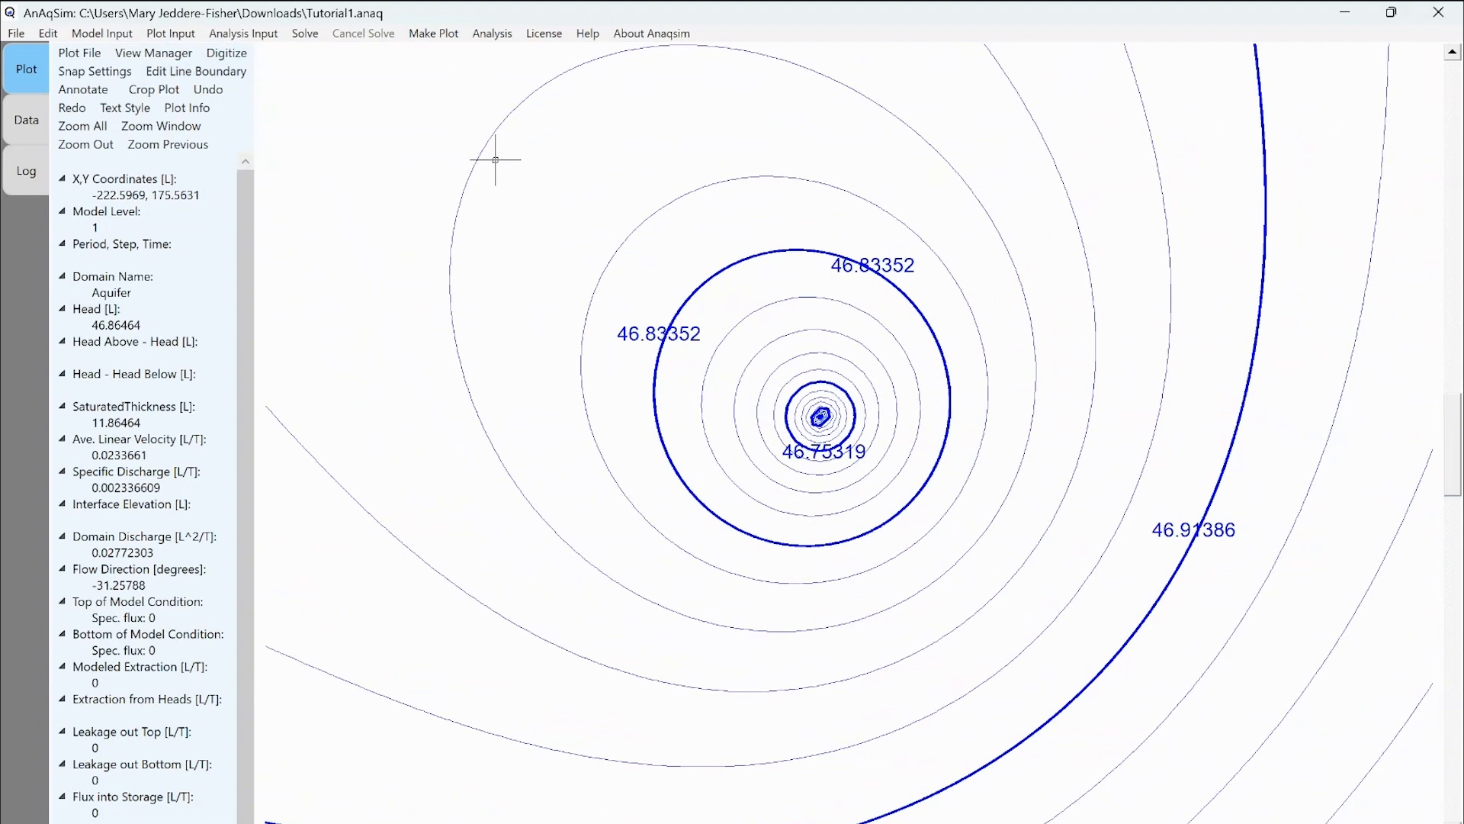
Zoom out slightly, reset the plot window to the new view, and redraw the contours around W1.
scroll(663, 381, "down", 1)
scroll(663, 381, "down", 3)
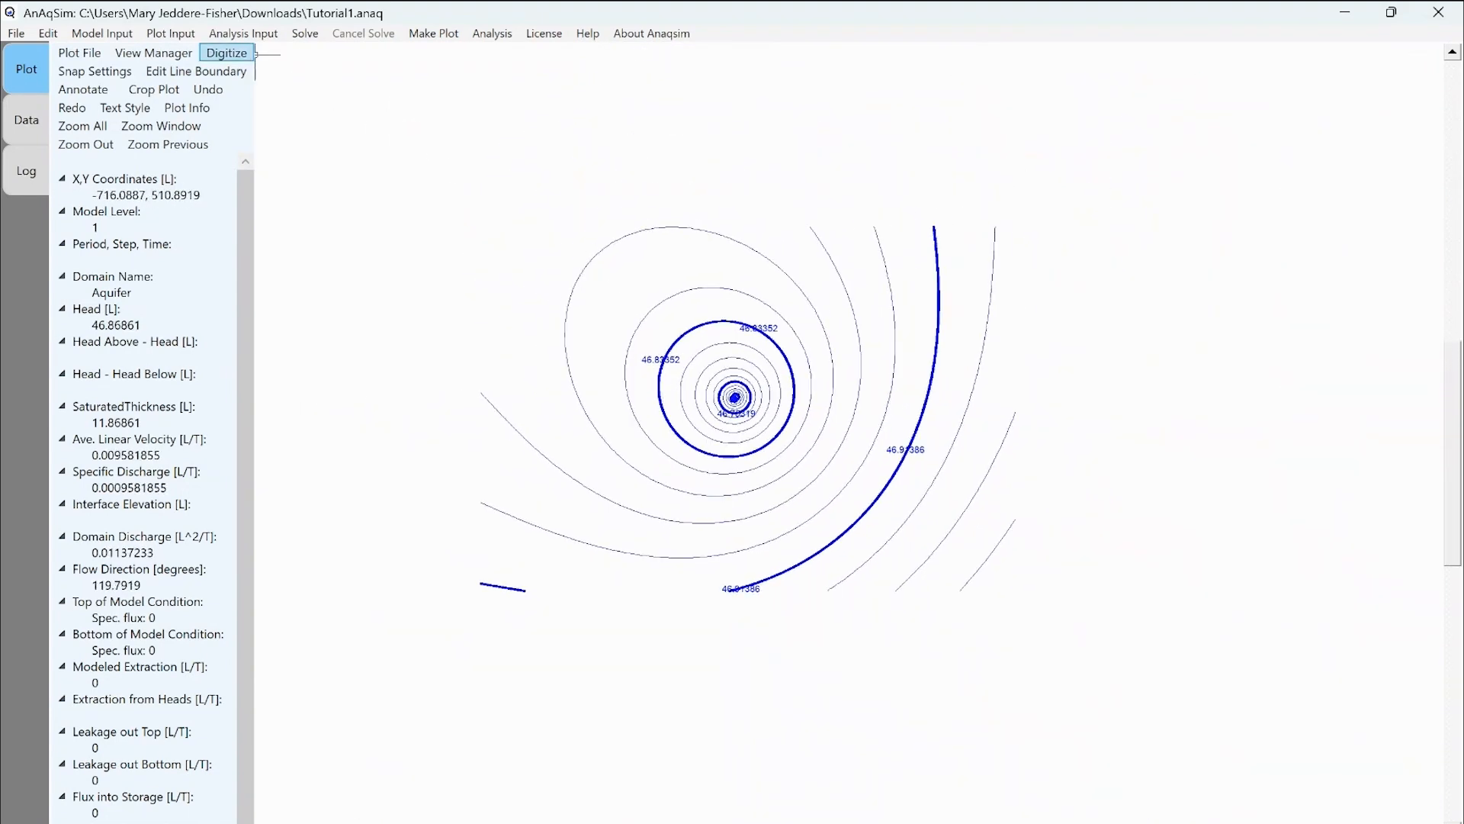
left_click(171, 34)
left_click(366, 77)
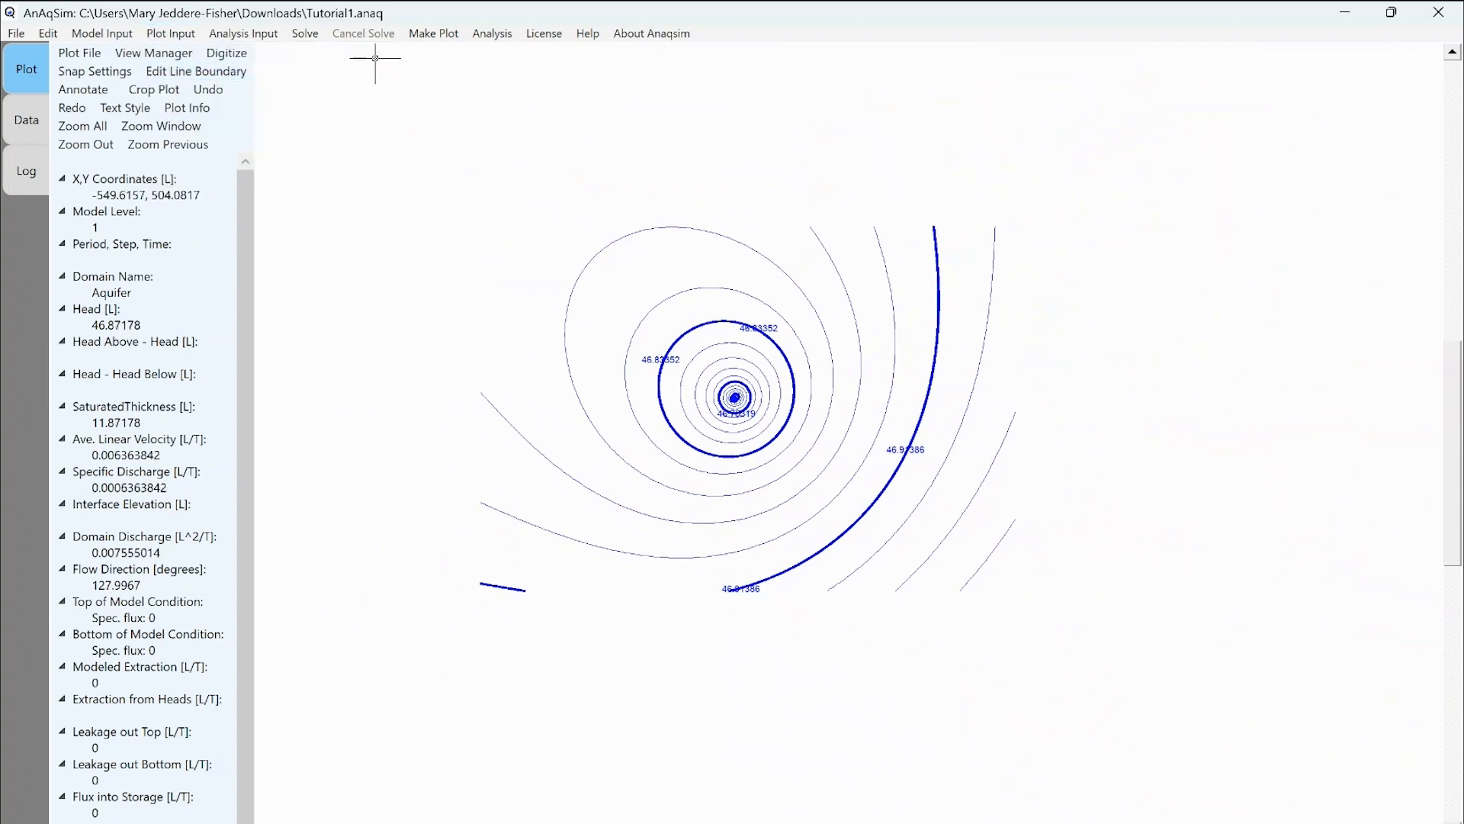
left_click(434, 34)
left_click(481, 55)
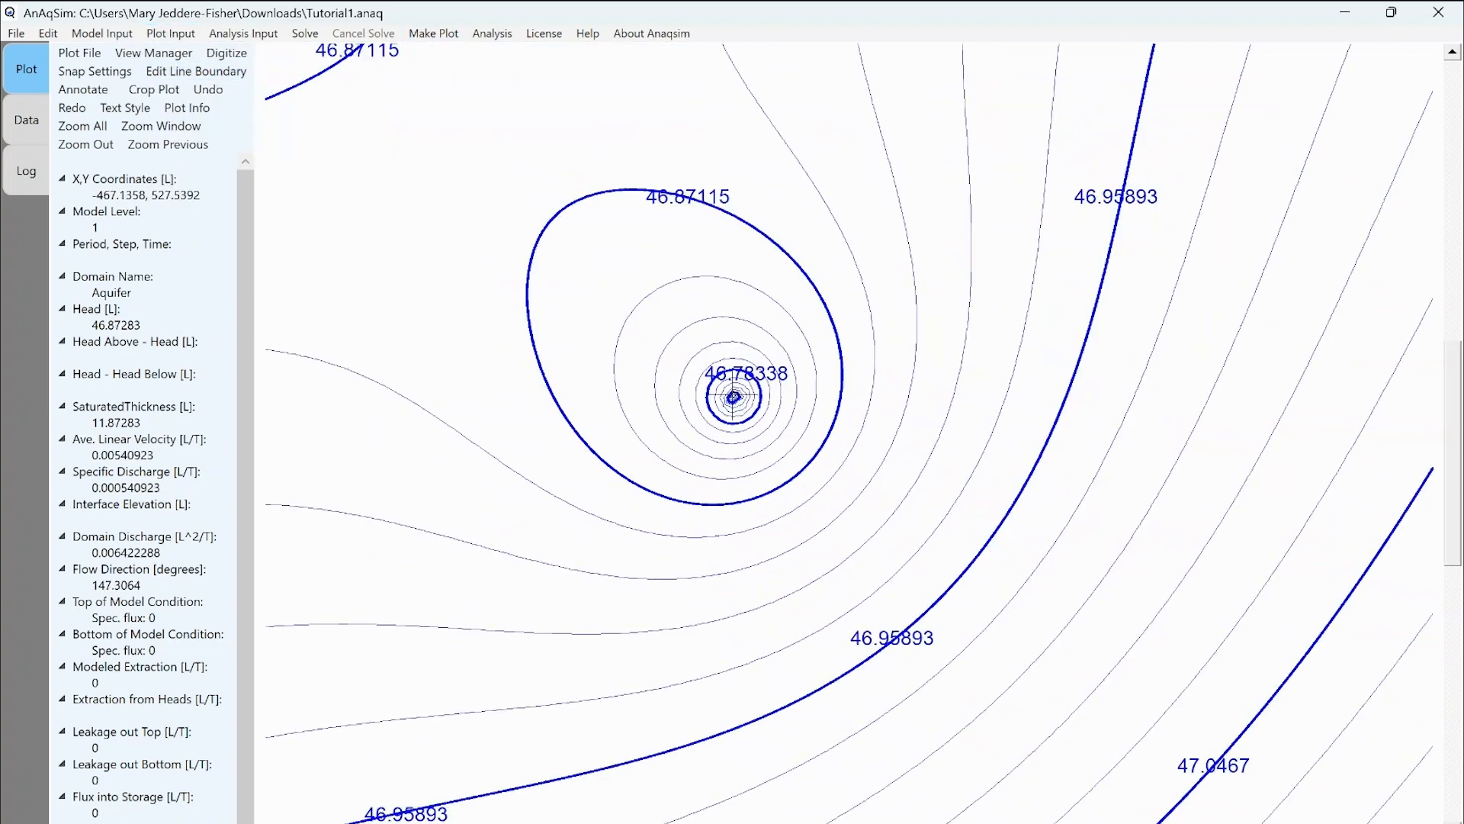